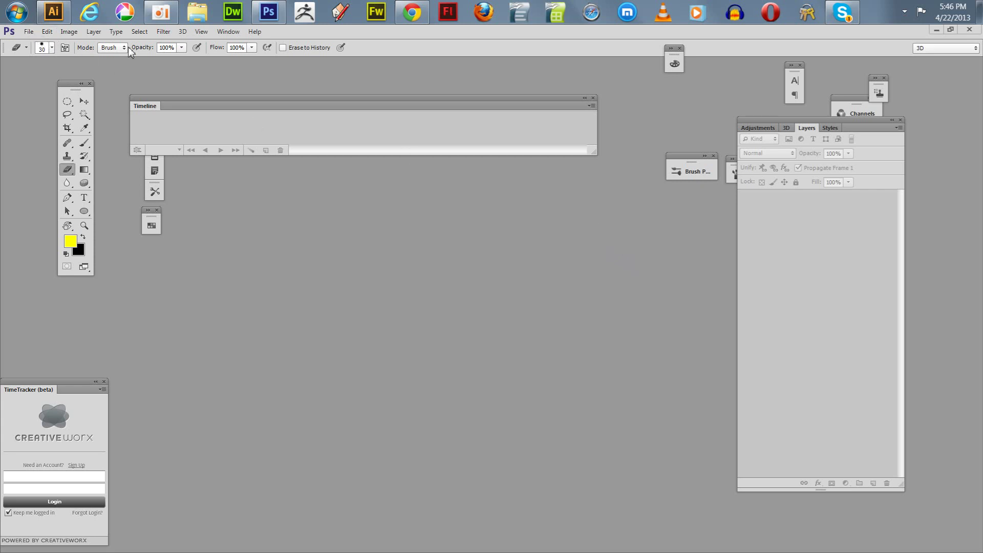
Step: Collapse the floating Timeline panel so it is out of the way
click(584, 98)
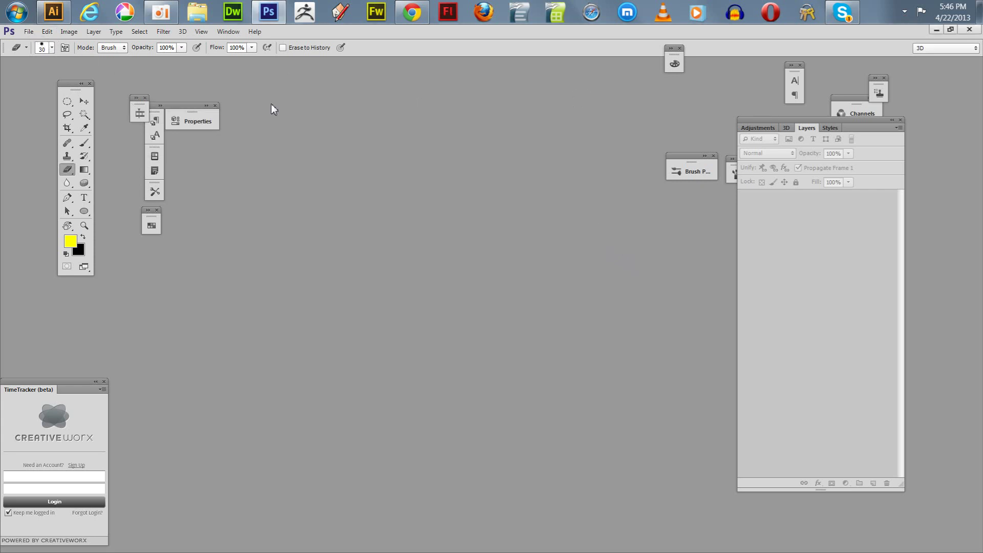
Step: Create a new 640×360 px transparent document from the Lower Third preset
click(29, 32)
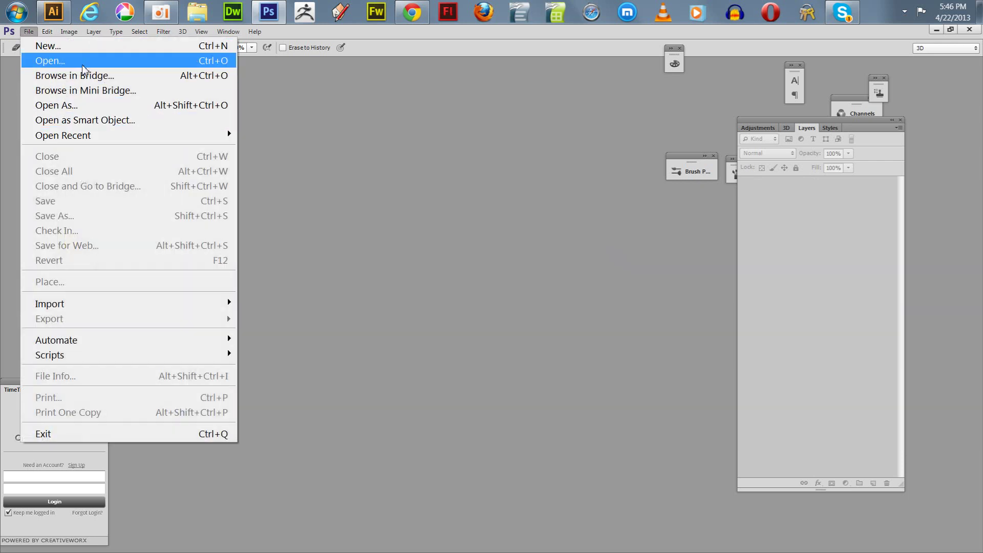
click(53, 47)
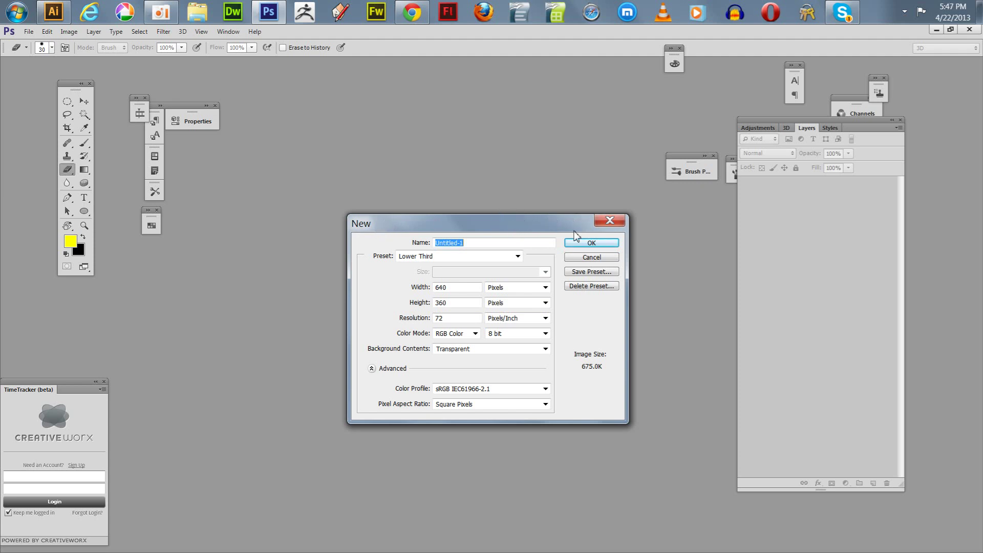
click(588, 242)
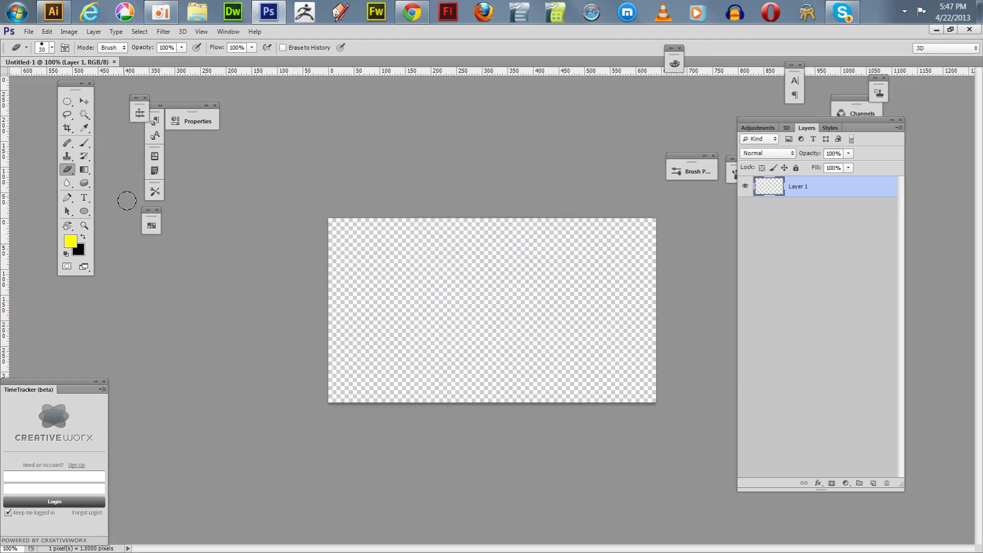
Step: Draw a 182-pixel circle in the middle of the canvas with the Ellipse Tool
click(84, 211)
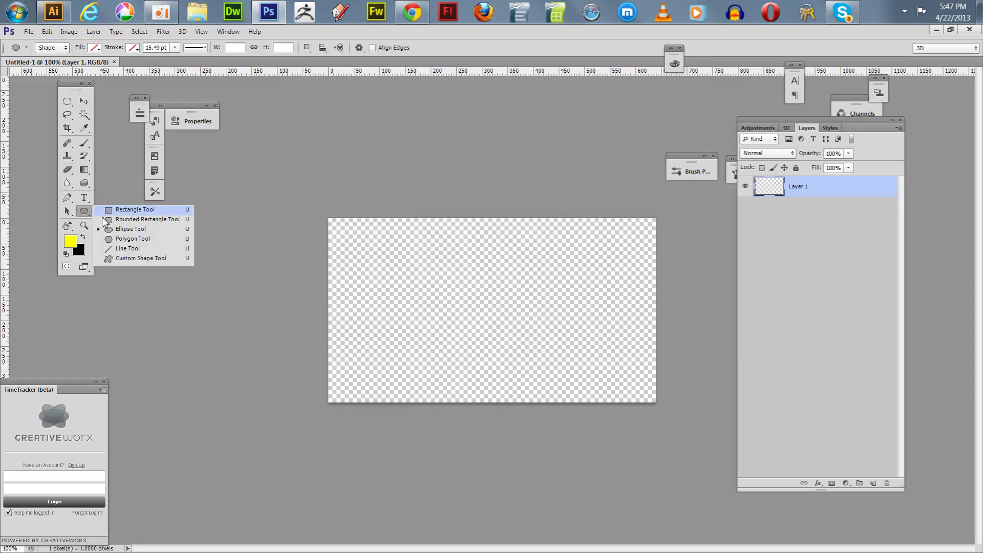
click(129, 228)
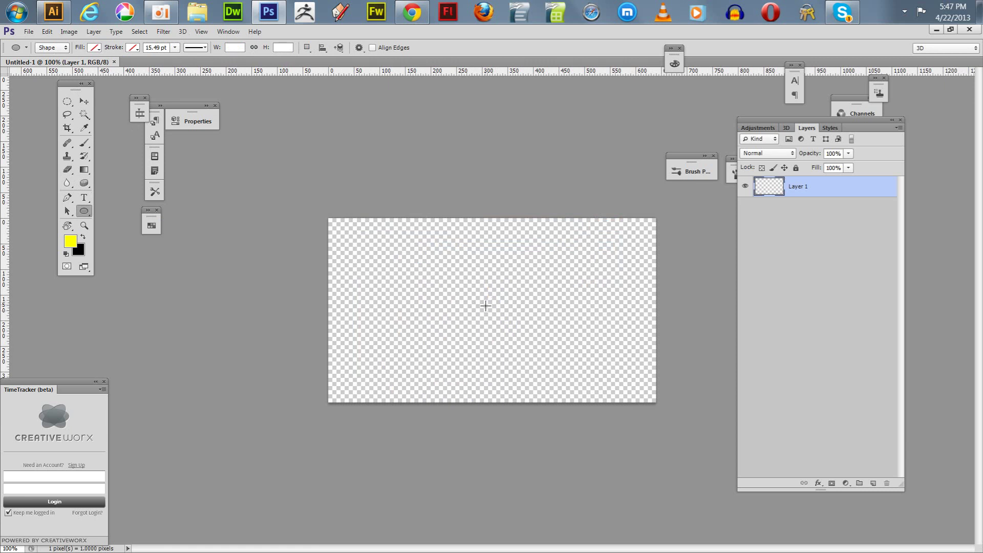
drag(484, 304, 551, 352)
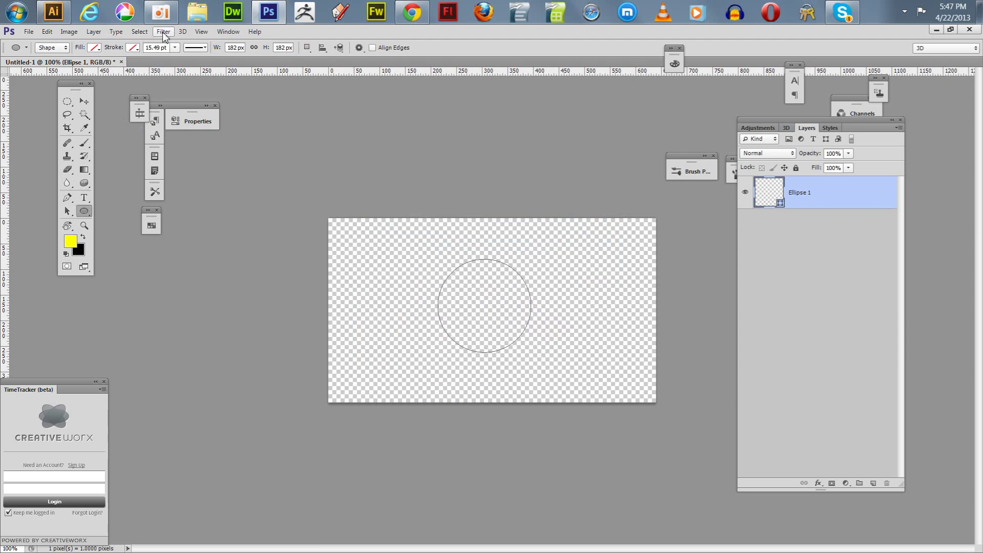
Step: Pick red from the Swatches panel and give the circle a solid red fill
click(226, 33)
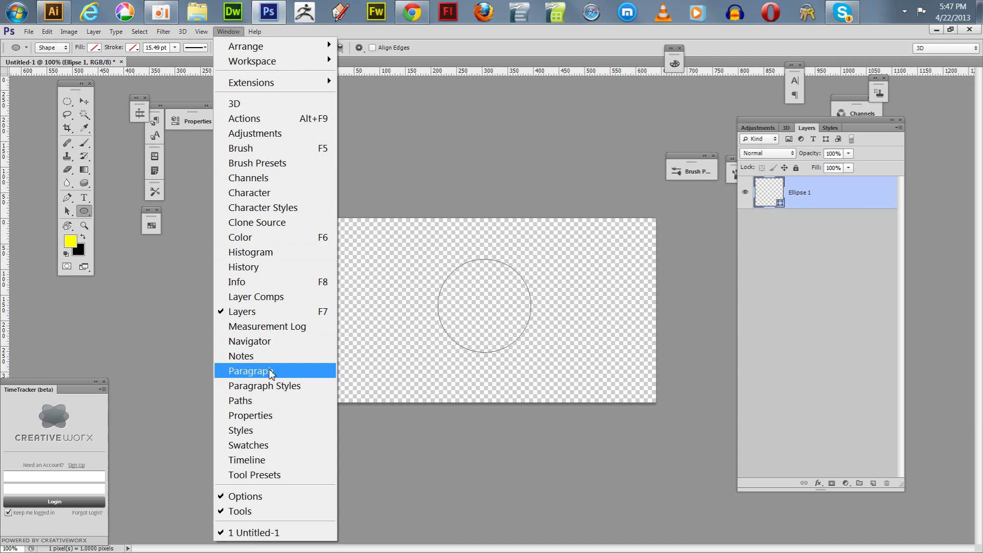
click(249, 445)
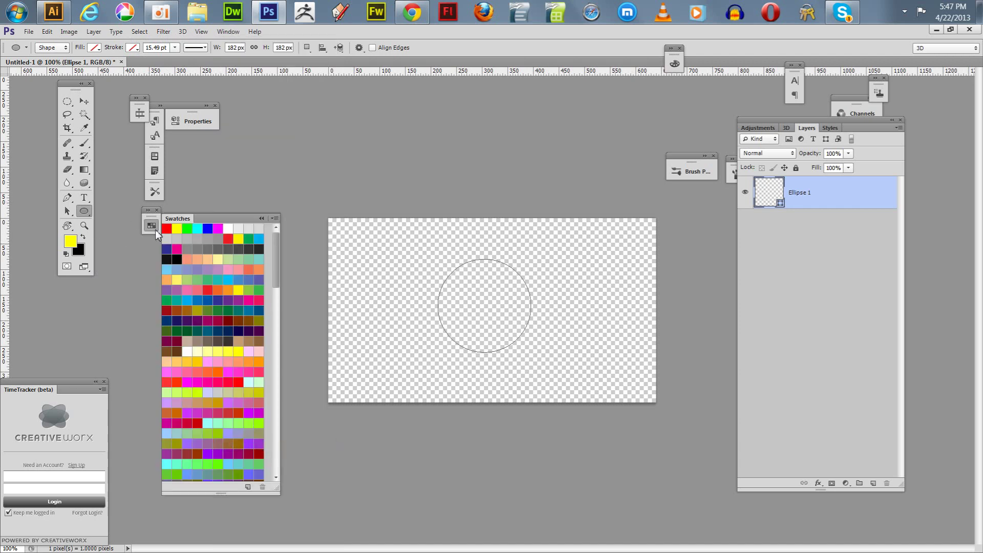
click(169, 228)
click(47, 32)
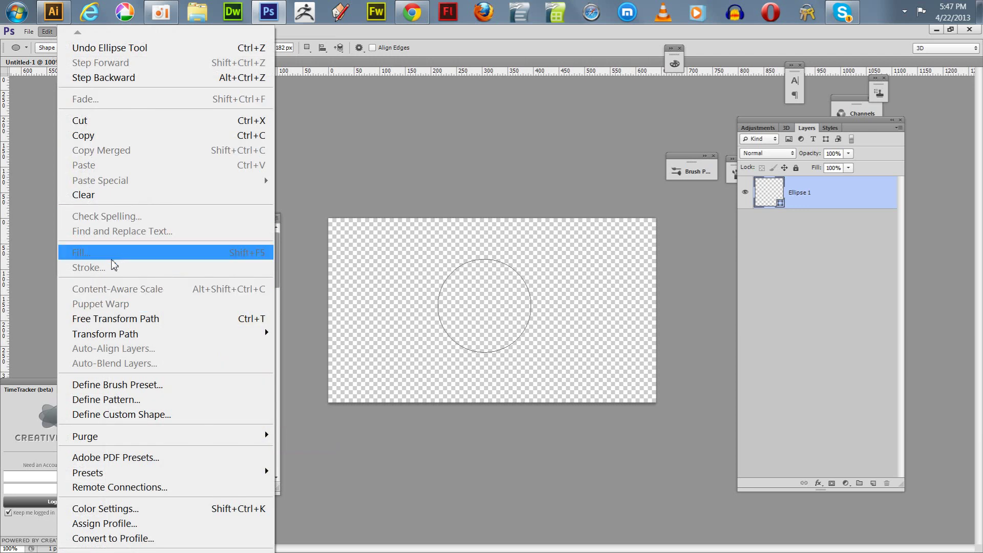
click(325, 104)
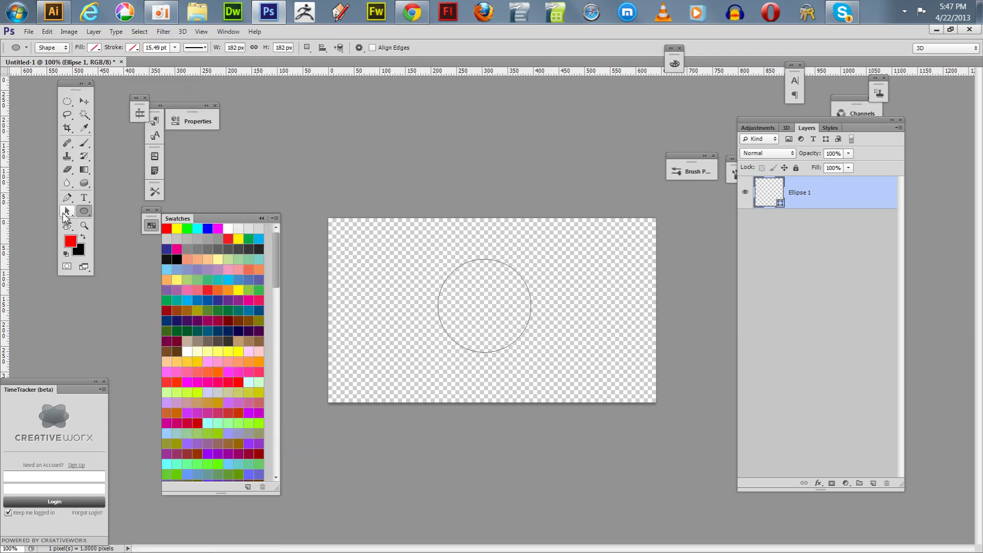
click(66, 210)
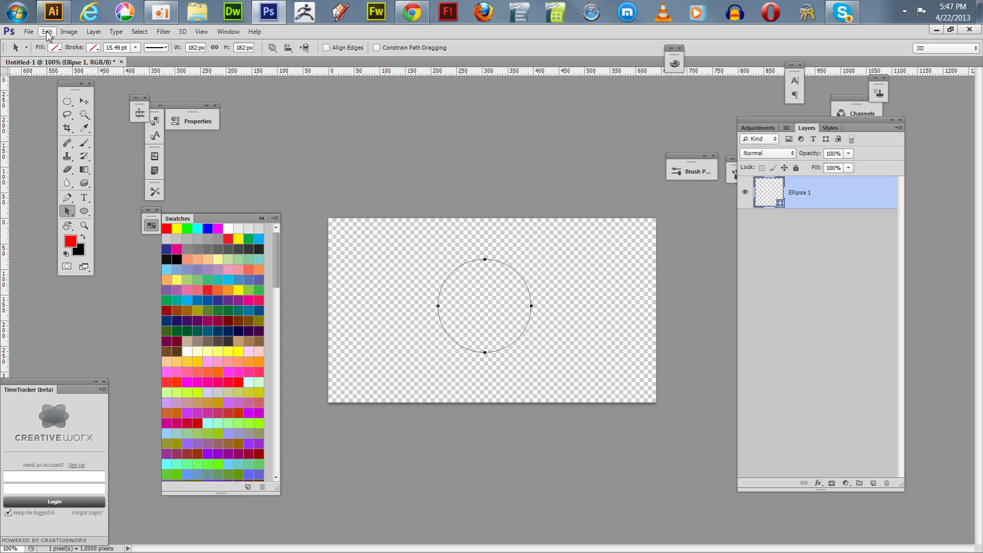
click(54, 47)
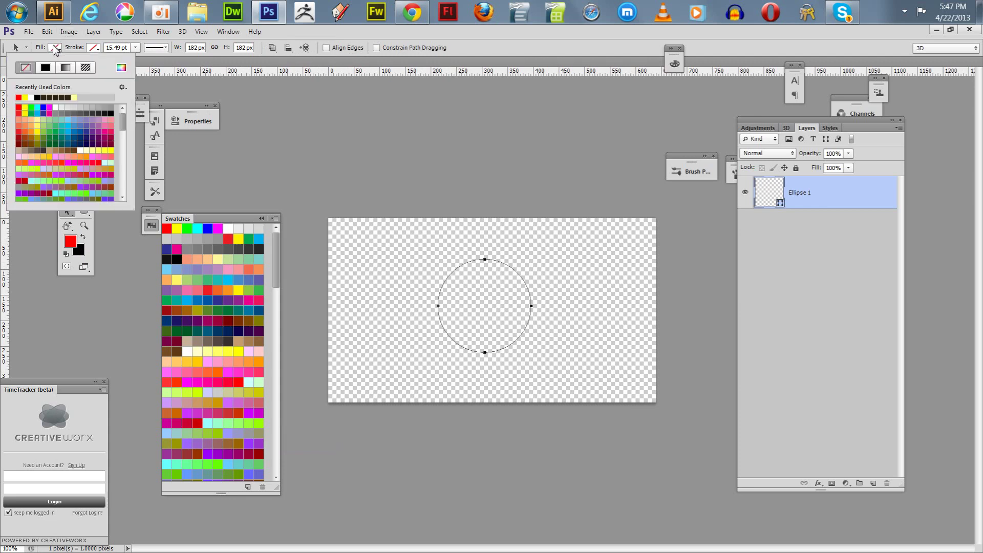
click(20, 97)
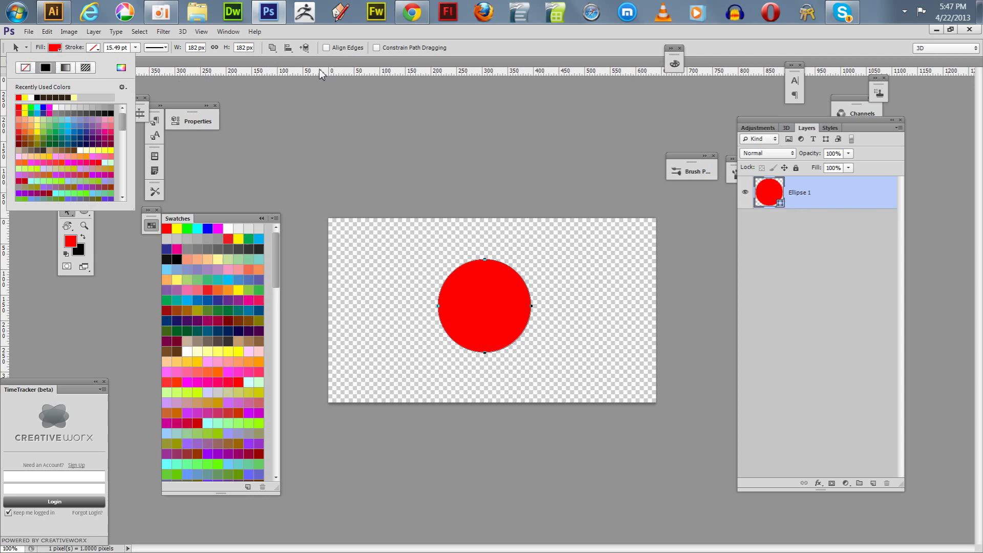
click(296, 36)
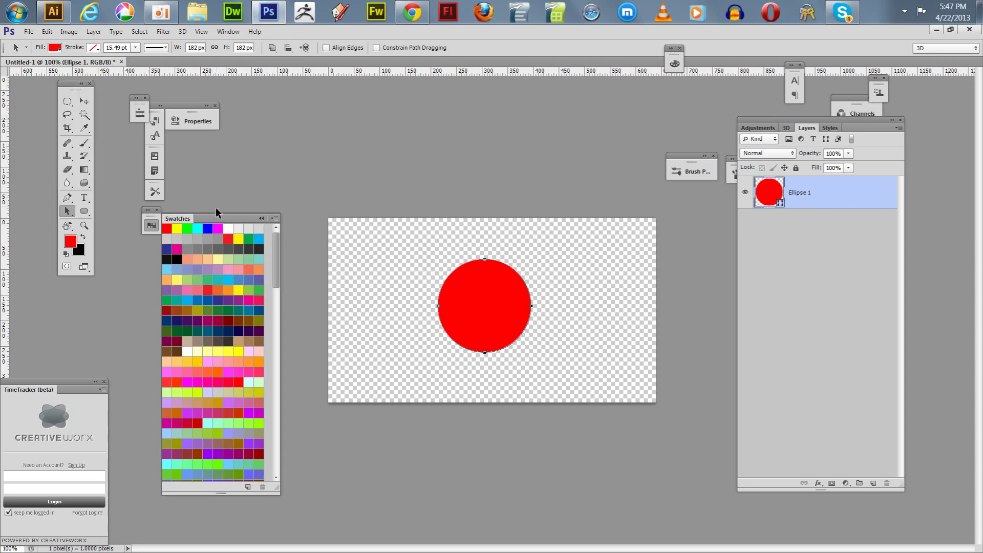
Step: Move the Swatches panel aside and add a new empty Layer 1
drag(229, 224, 204, 199)
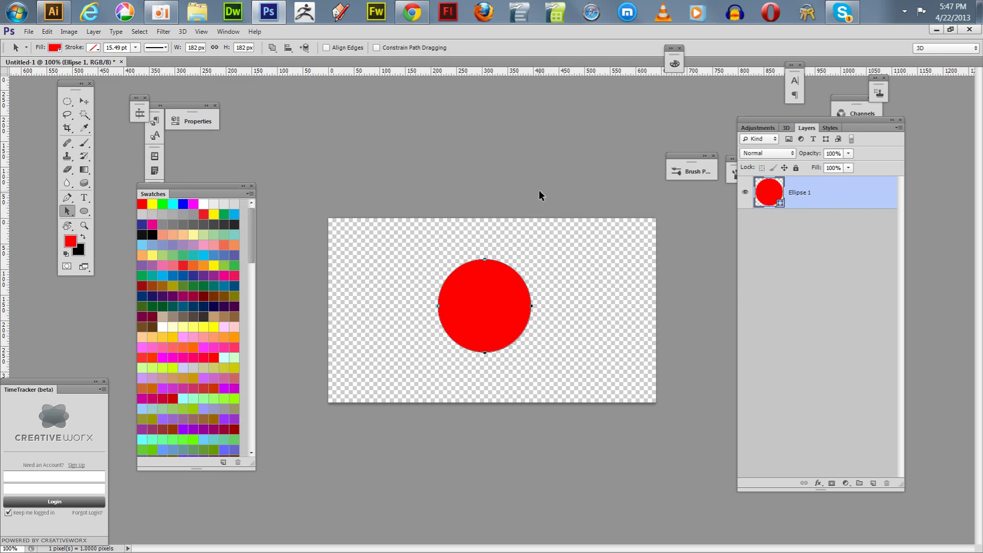
click(875, 484)
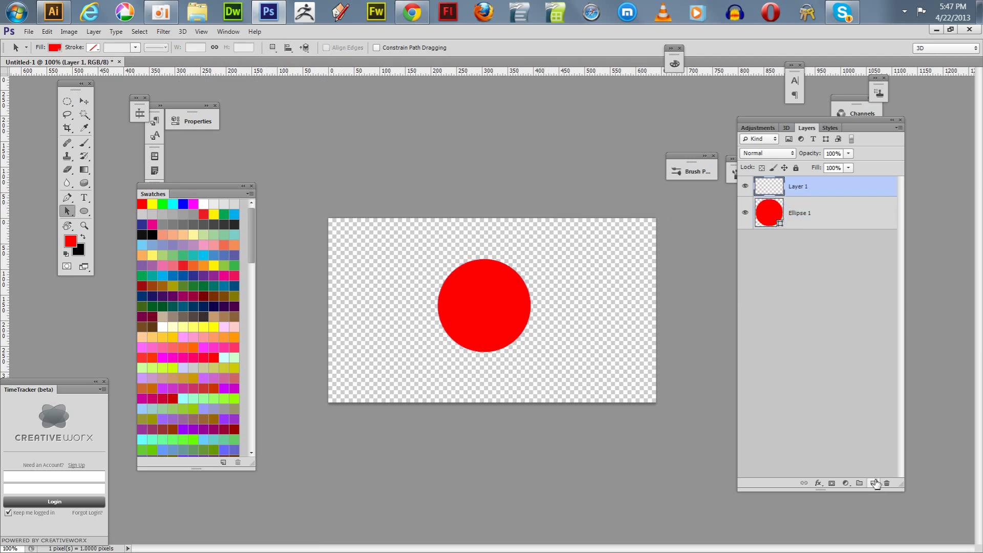
shift+click(815, 217)
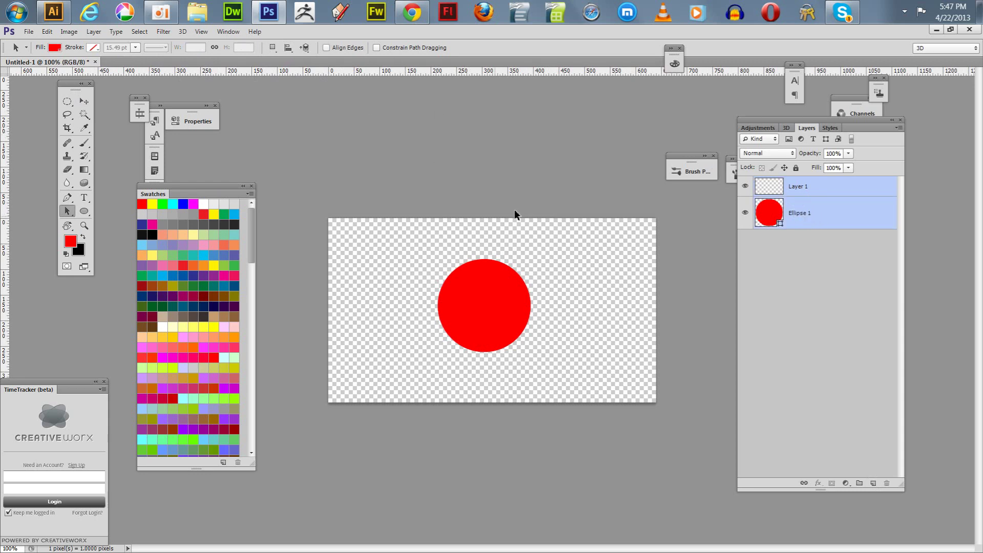
click(86, 103)
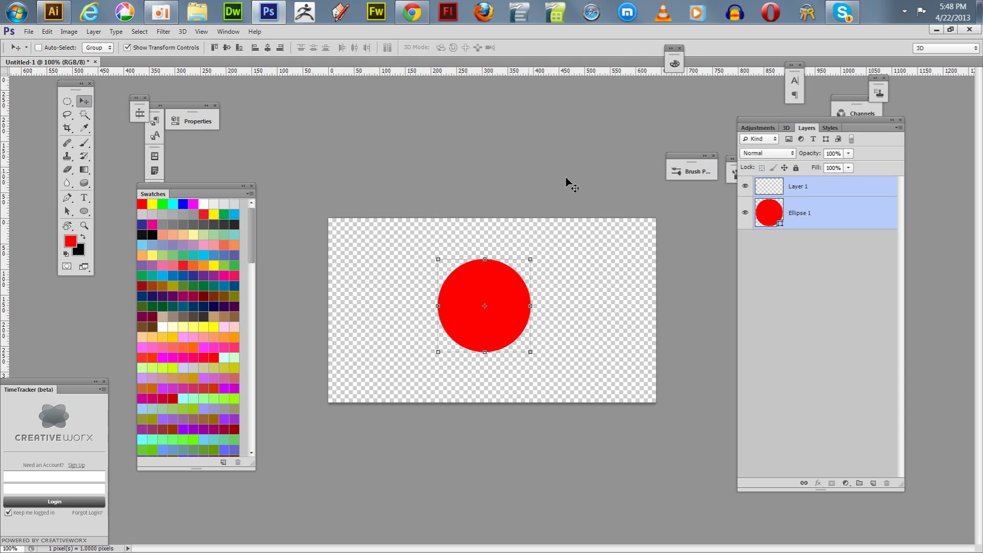
Step: Rasterize the Ellipse 1 shape into pixels, then select Layer 1
click(814, 217)
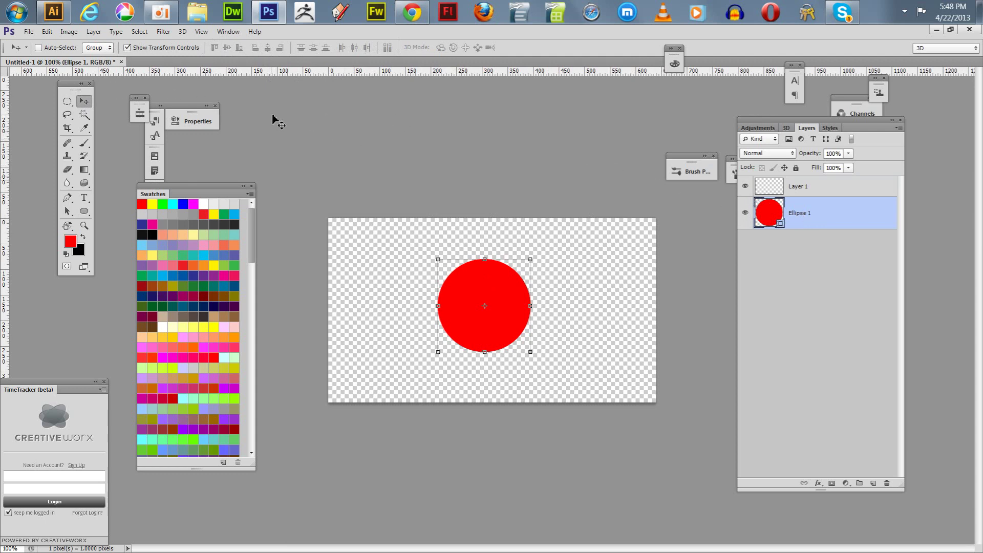
click(94, 32)
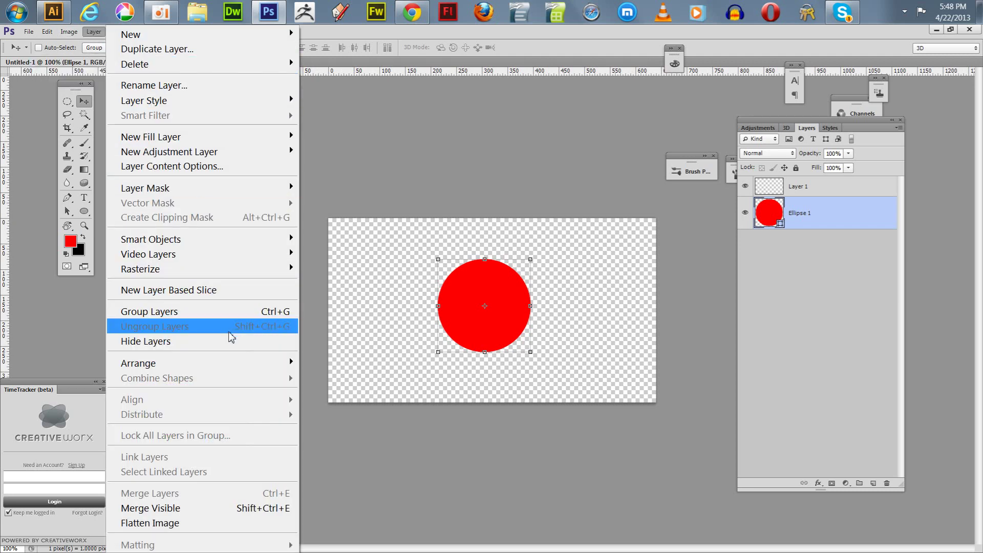
click(469, 209)
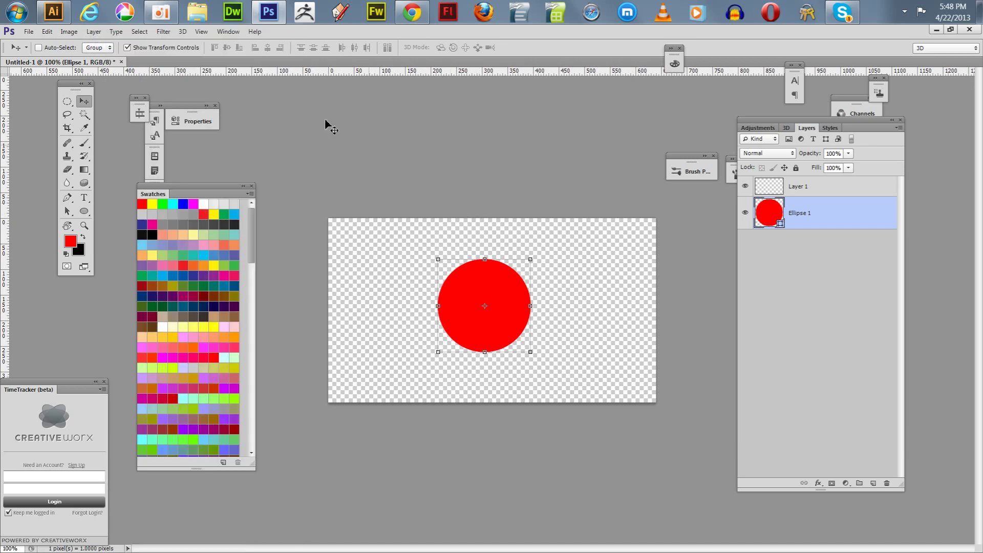
click(95, 32)
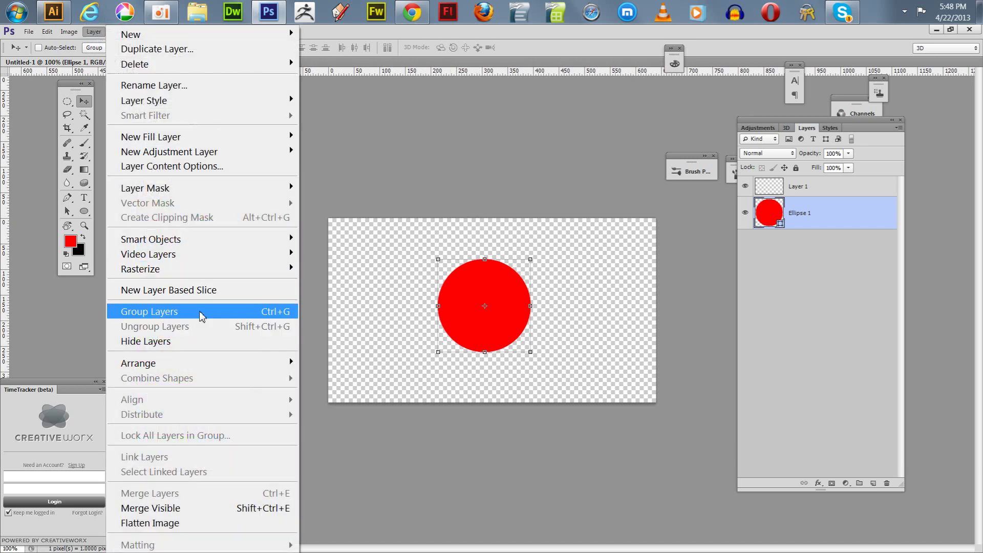
mouse_move(188, 272)
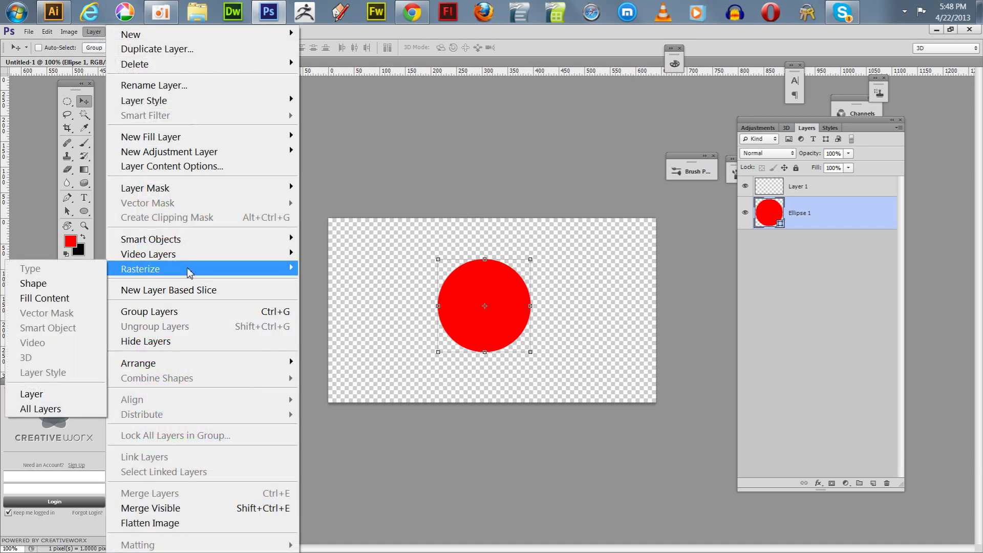
click(48, 285)
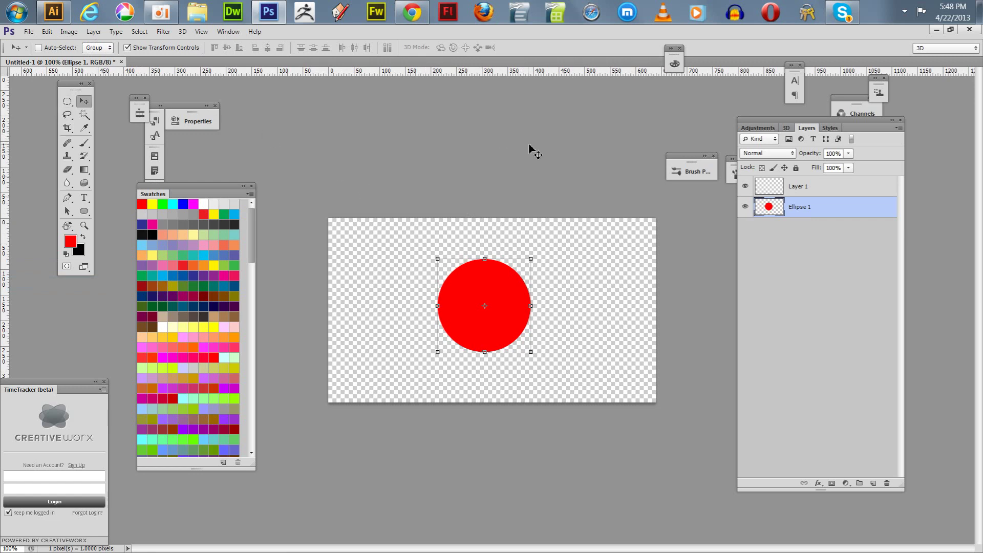
click(802, 190)
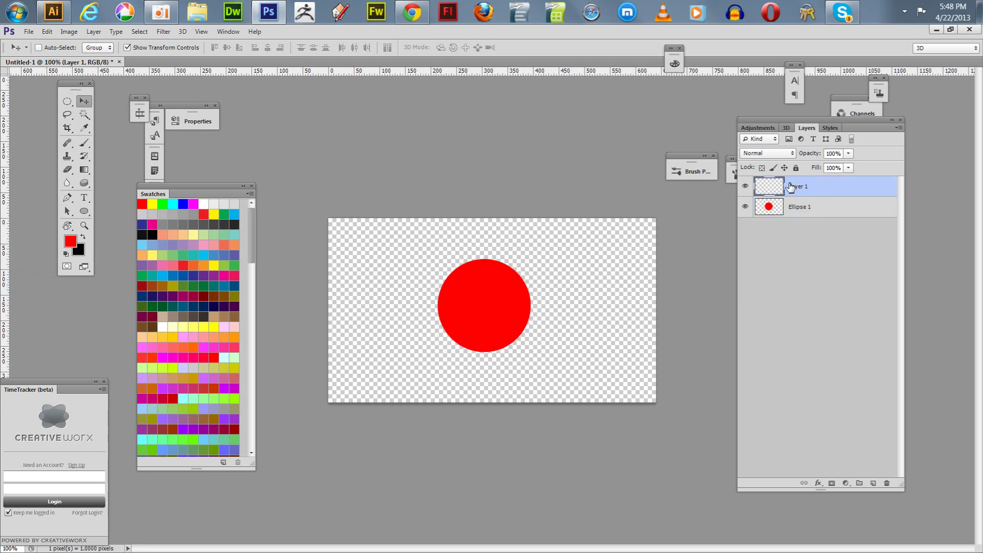
Step: Fill Layer 1 with solid yellow using Edit > Fill
click(156, 203)
click(47, 32)
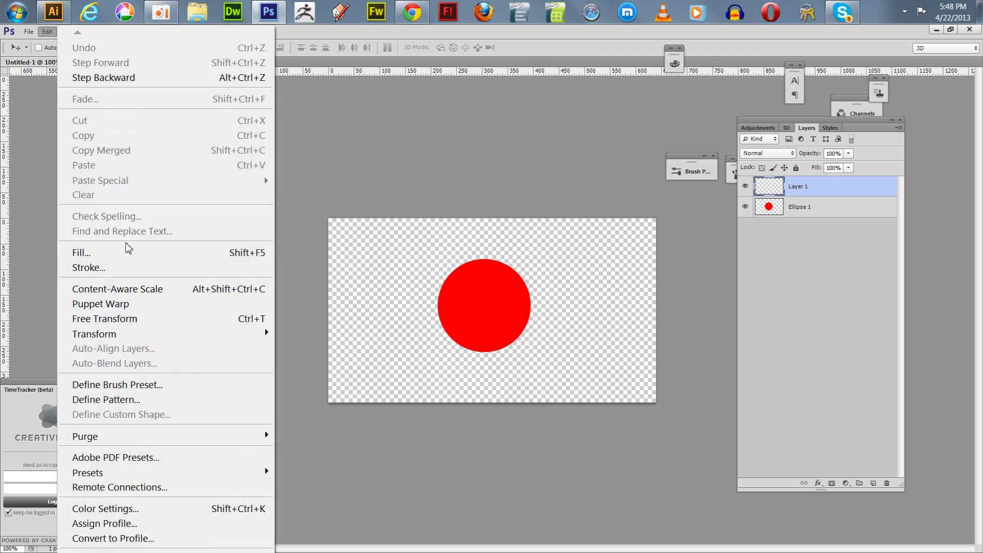
click(126, 250)
click(499, 209)
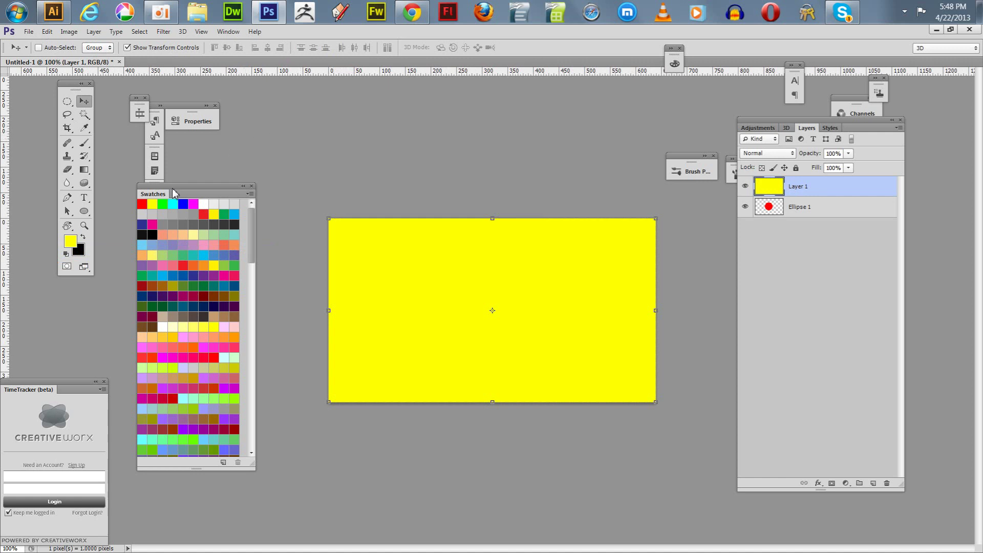
Step: Select the Eraser tool with a 30 px hard round brush
click(67, 171)
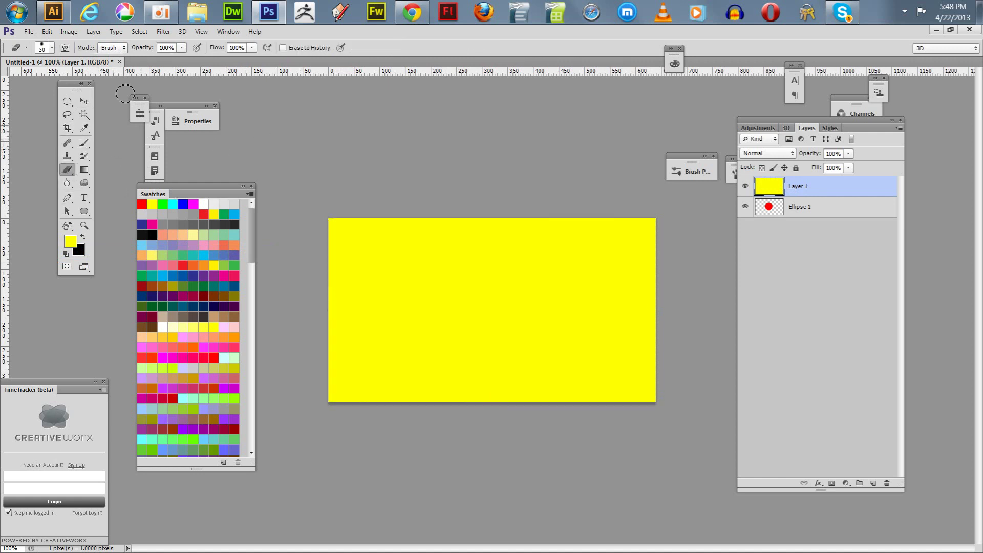
click(50, 50)
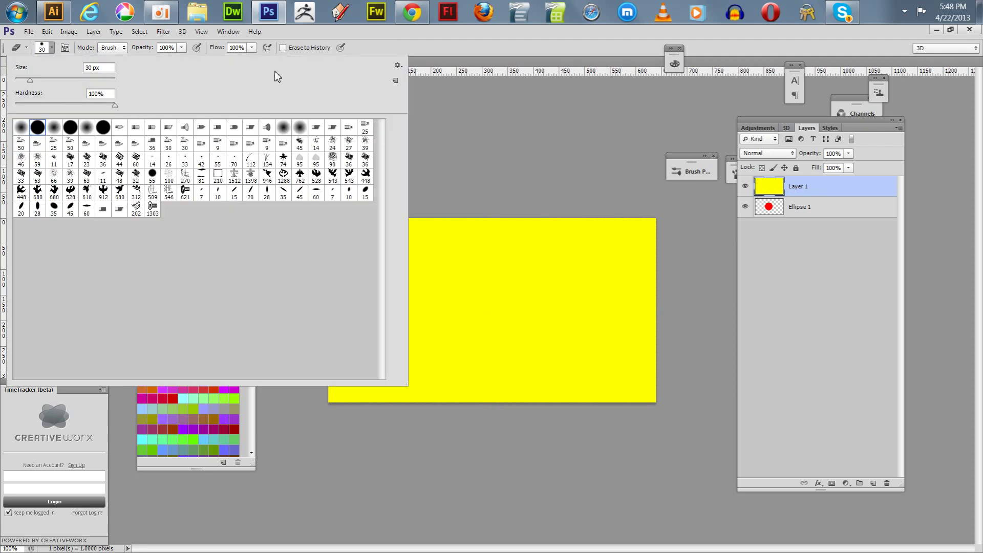
double_click(294, 32)
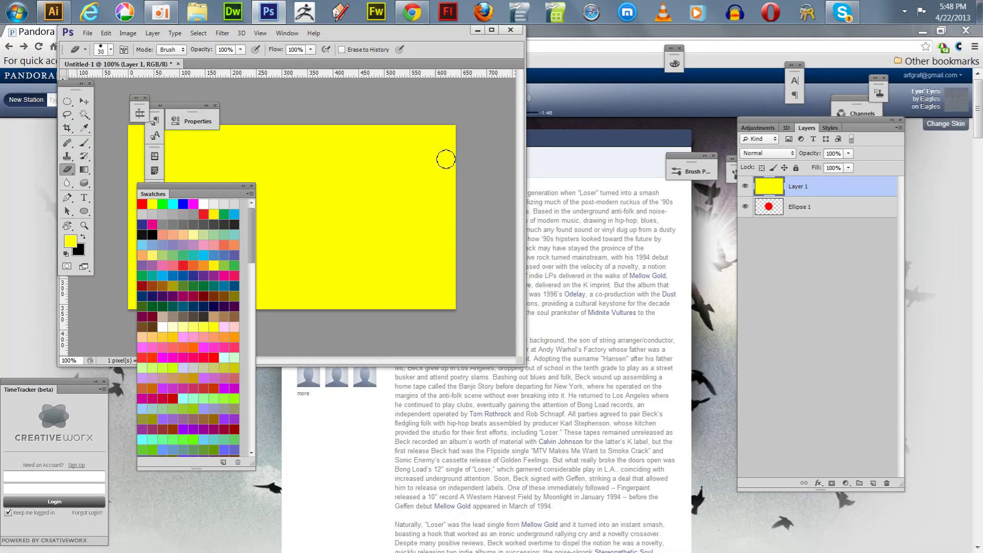
click(492, 29)
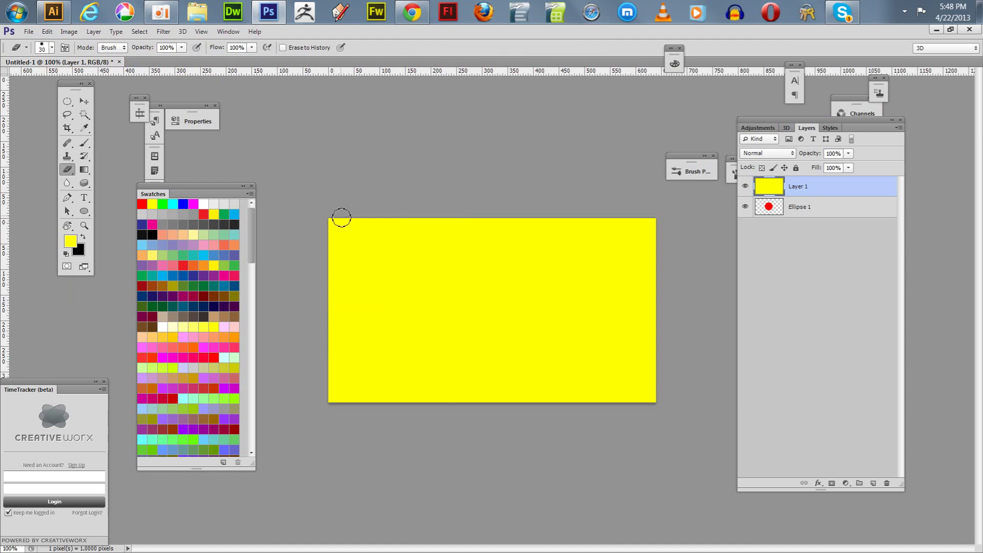
Step: Erase the top-left corner, then make copies 1 and 2, erasing more of the top each time
mouse_move(309, 228)
mouse_down()
mouse_move(334, 228)
mouse_move(337, 245)
mouse_move(317, 259)
mouse_move(334, 248)
mouse_up()
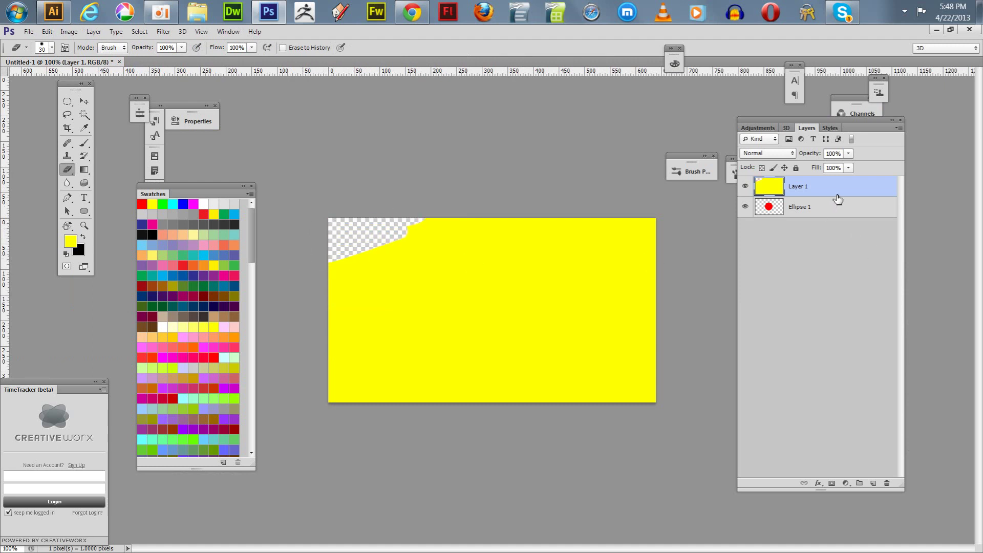
drag(838, 198, 872, 482)
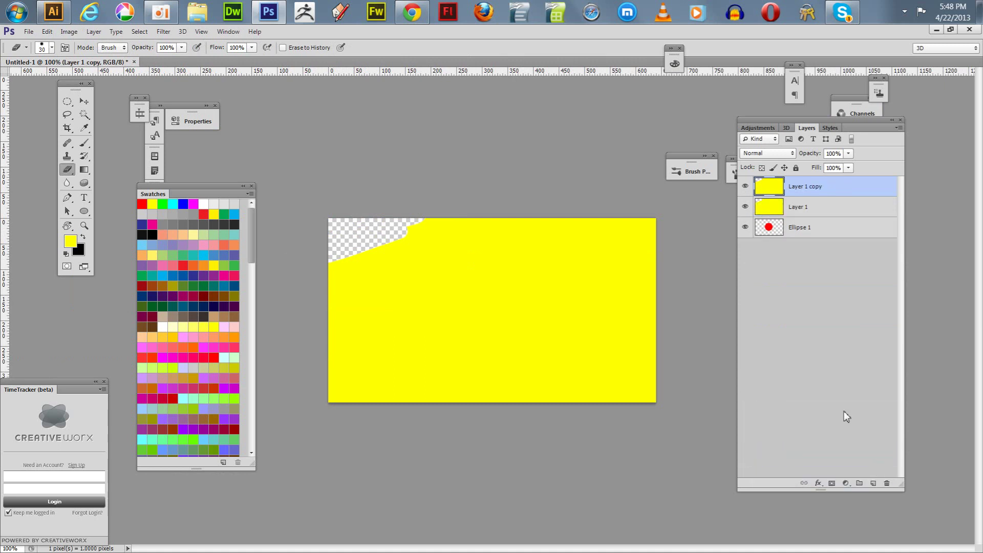
click(745, 206)
mouse_move(374, 216)
mouse_down()
mouse_move(472, 226)
mouse_move(404, 252)
mouse_move(530, 226)
mouse_move(539, 254)
mouse_move(443, 260)
mouse_move(532, 244)
mouse_up()
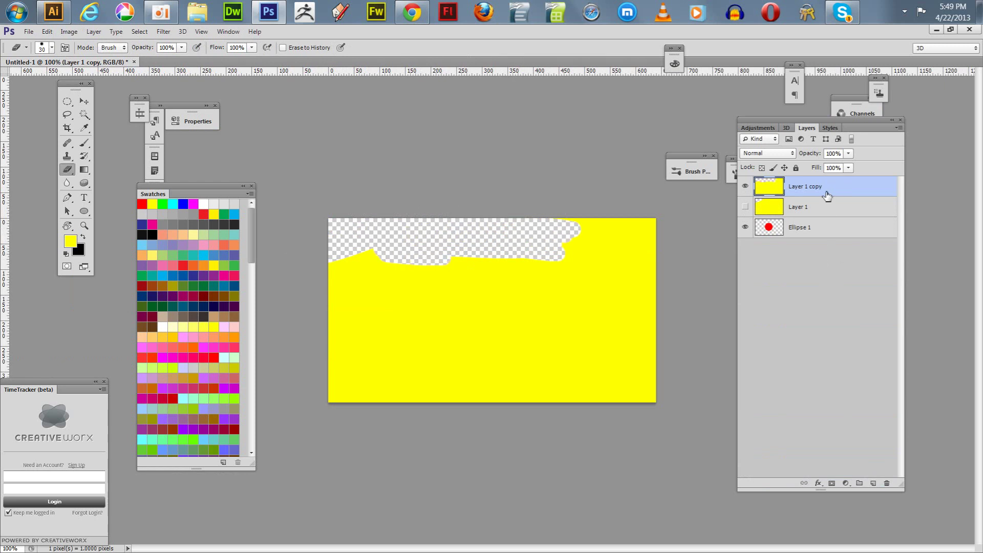
drag(827, 195, 873, 483)
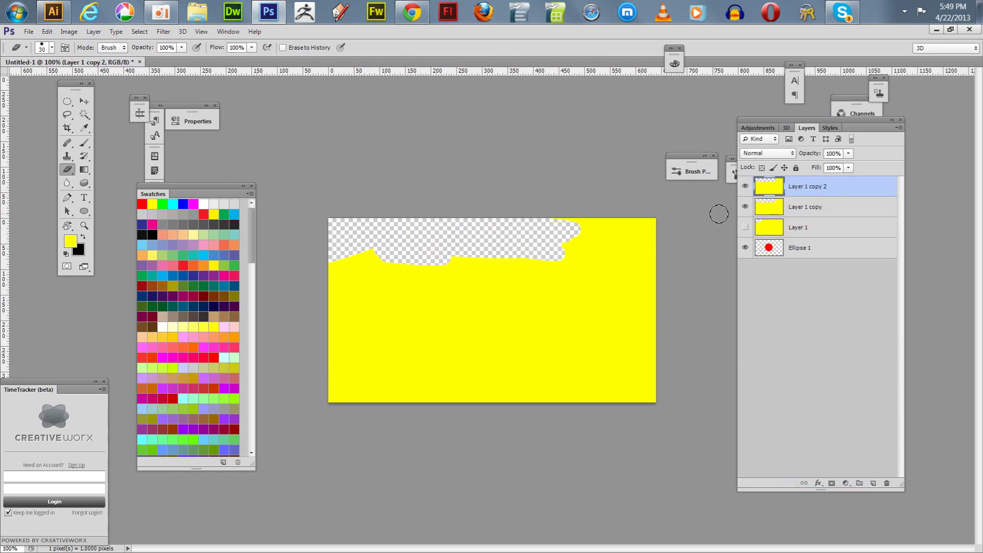
click(745, 207)
mouse_move(627, 224)
mouse_down()
mouse_move(608, 266)
mouse_move(670, 246)
mouse_move(649, 245)
mouse_move(616, 276)
mouse_move(648, 270)
mouse_move(632, 246)
mouse_move(644, 234)
mouse_move(620, 261)
mouse_move(487, 241)
mouse_up()
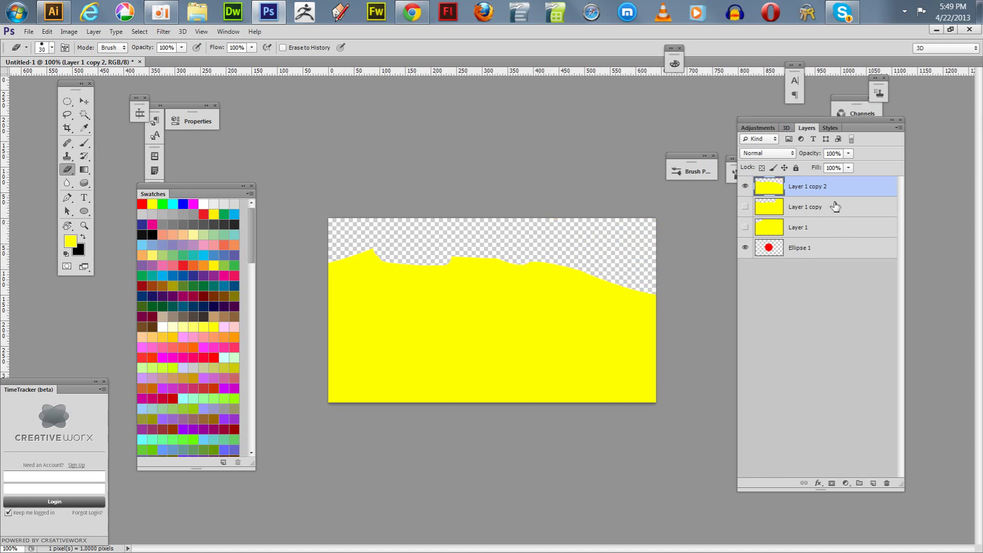
Step: Make copies 3–5, hiding the previous copy and erasing yellow down over the circle
mouse_move(842, 193)
mouse_down()
mouse_move(878, 456)
mouse_move(873, 483)
mouse_up()
click(745, 207)
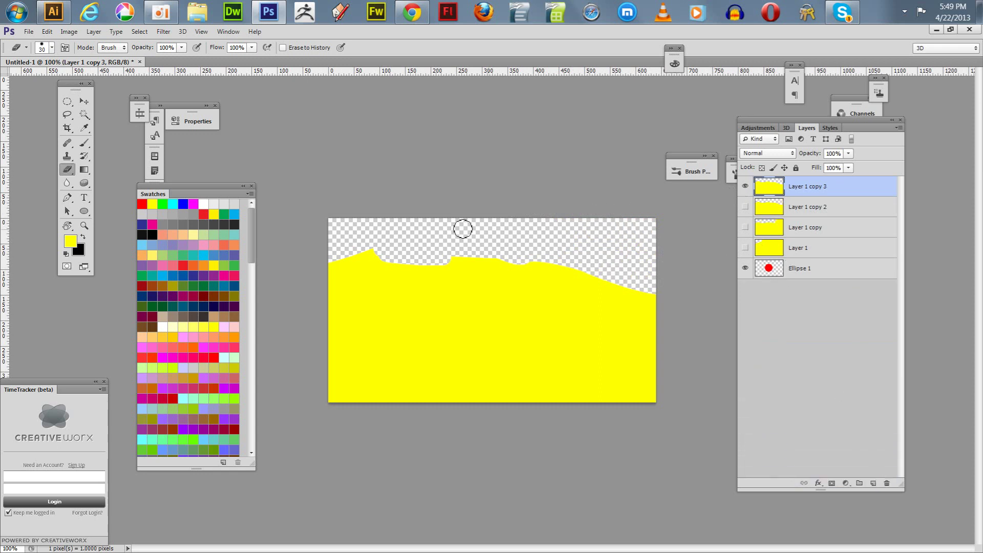
mouse_move(332, 274)
mouse_down()
mouse_move(384, 262)
mouse_move(397, 286)
mouse_move(367, 263)
mouse_move(393, 296)
mouse_move(421, 304)
mouse_move(401, 298)
mouse_up()
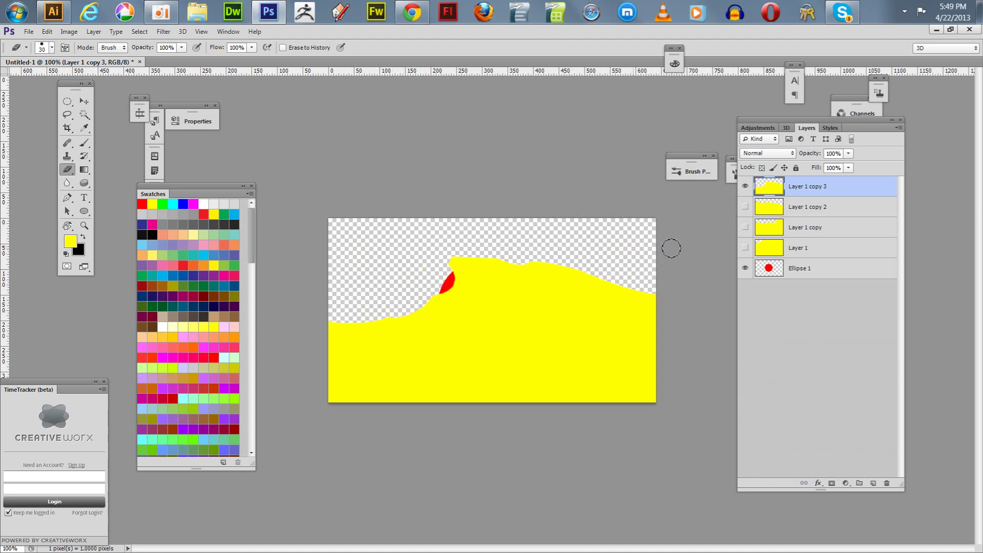
drag(848, 193, 874, 483)
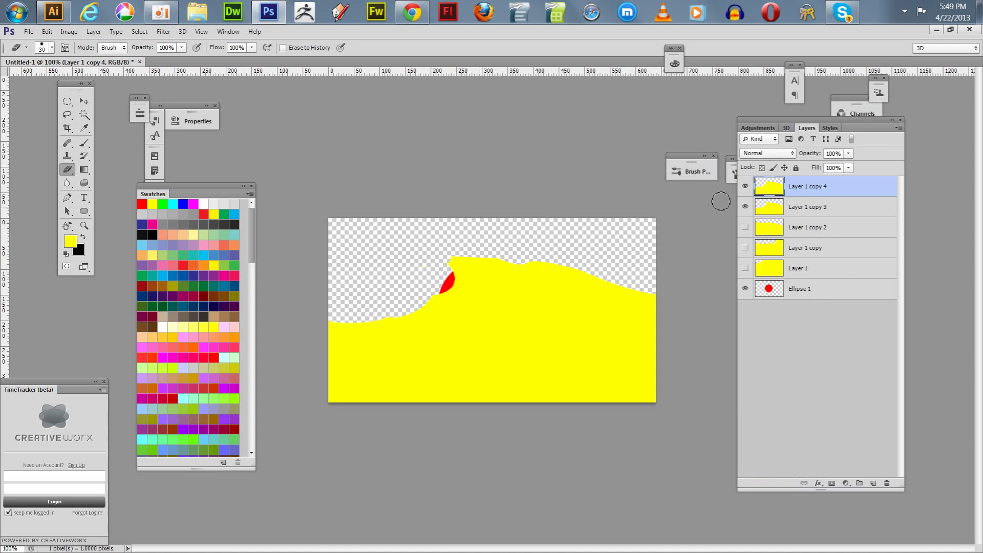
click(745, 206)
mouse_move(500, 261)
mouse_down()
mouse_move(439, 280)
mouse_move(457, 293)
mouse_move(417, 310)
mouse_move(520, 306)
mouse_move(557, 273)
mouse_move(459, 302)
mouse_move(469, 316)
mouse_move(492, 295)
mouse_move(522, 324)
mouse_up()
drag(835, 191, 873, 483)
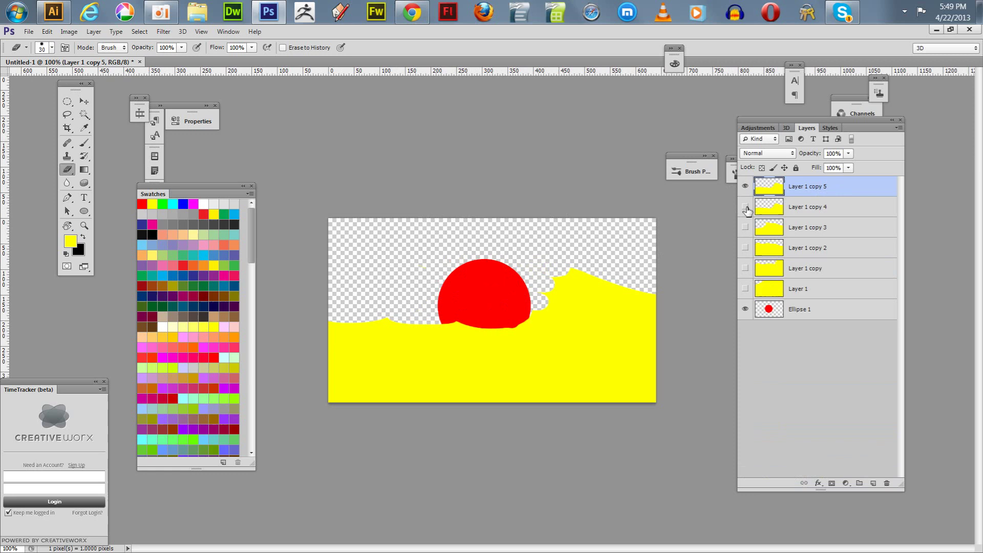
mouse_move(575, 244)
mouse_down()
mouse_move(543, 262)
mouse_move(561, 281)
mouse_move(587, 284)
mouse_move(558, 314)
mouse_move(687, 336)
mouse_move(573, 336)
mouse_move(596, 336)
mouse_up()
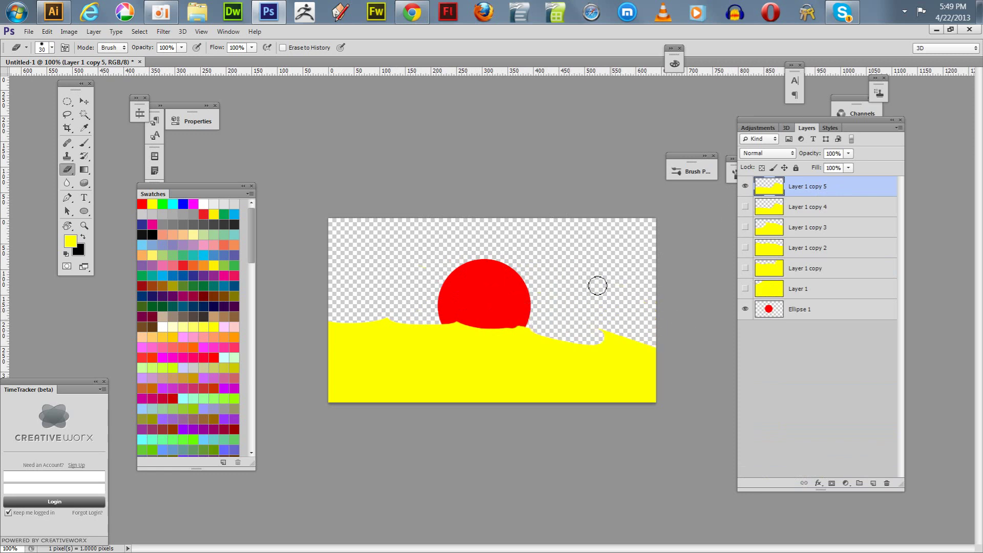
Step: Make copies 6–8, each erasing more yellow toward the circle's lower left
drag(852, 197, 873, 483)
click(745, 206)
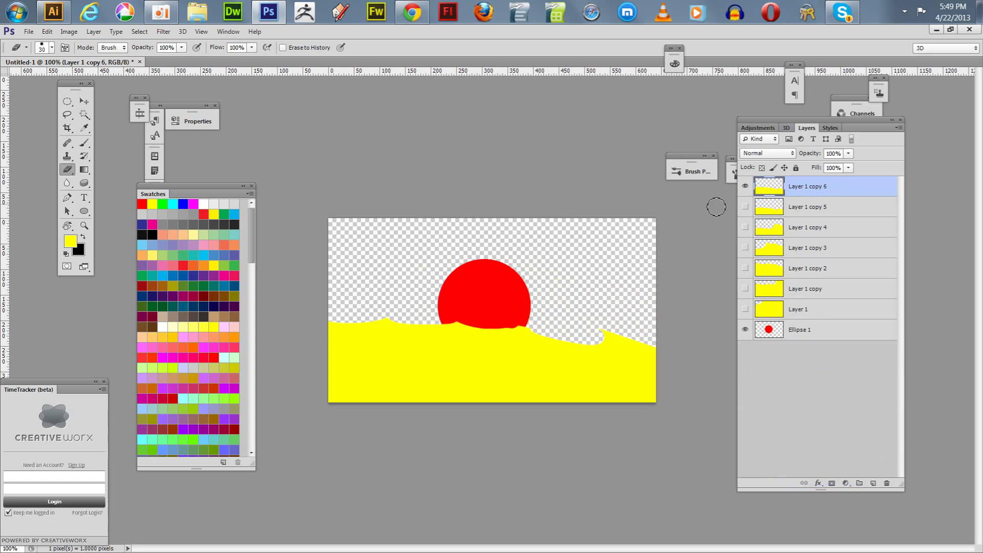
mouse_move(397, 310)
mouse_down()
mouse_move(372, 342)
mouse_move(346, 340)
mouse_move(341, 368)
mouse_move(323, 372)
mouse_move(358, 394)
mouse_move(376, 365)
mouse_move(345, 383)
mouse_move(367, 358)
mouse_move(364, 406)
mouse_move(377, 402)
mouse_move(450, 325)
mouse_move(413, 373)
mouse_up()
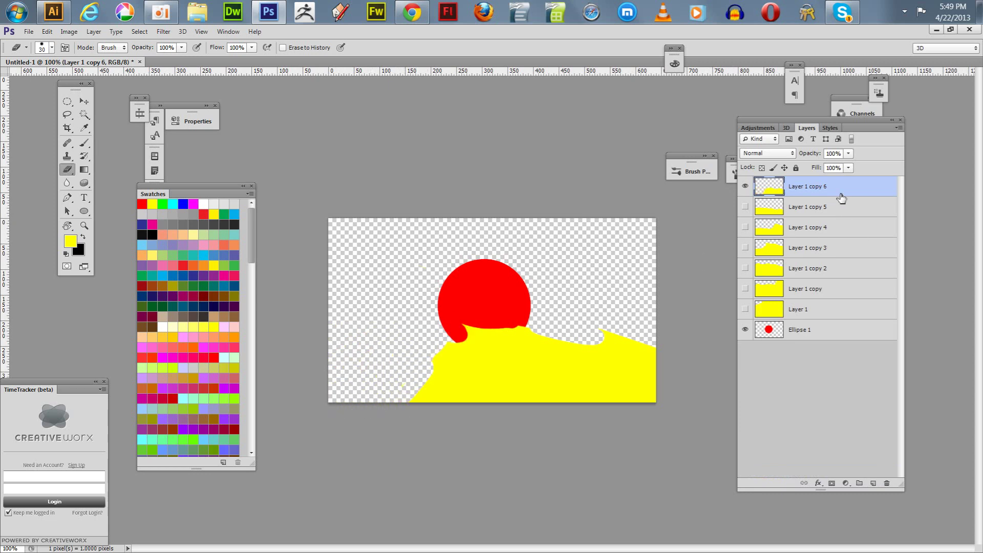
drag(841, 198, 873, 483)
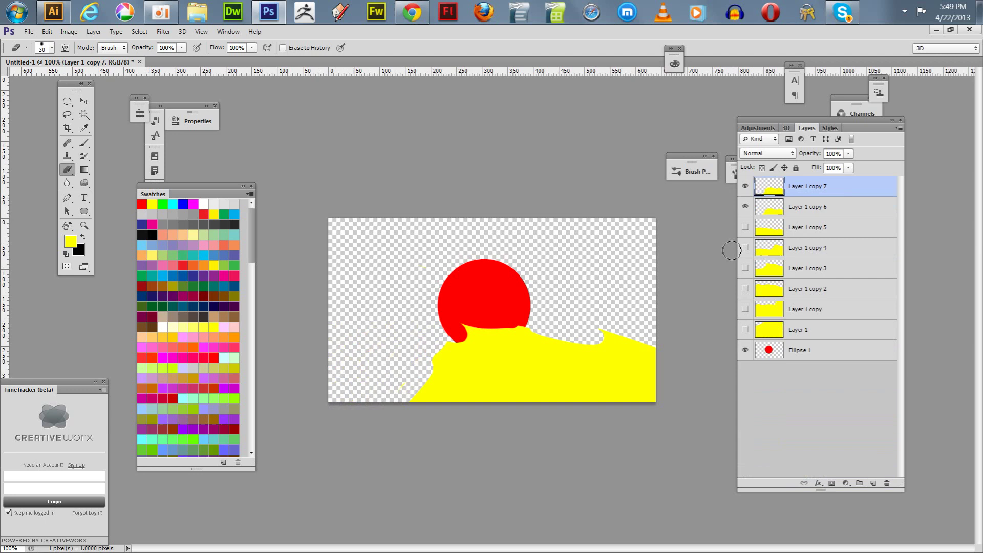
click(746, 207)
mouse_move(442, 348)
mouse_down()
mouse_move(447, 323)
mouse_move(435, 370)
mouse_move(421, 378)
mouse_move(443, 407)
mouse_move(483, 394)
mouse_move(471, 348)
mouse_move(496, 392)
mouse_move(485, 401)
mouse_move(445, 362)
mouse_move(483, 364)
mouse_move(446, 324)
mouse_up()
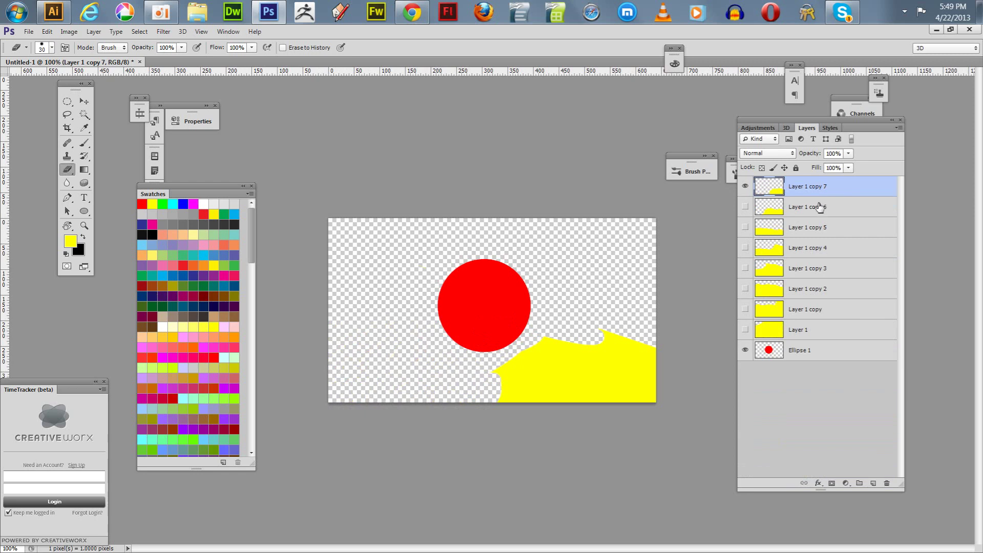
drag(858, 190, 873, 483)
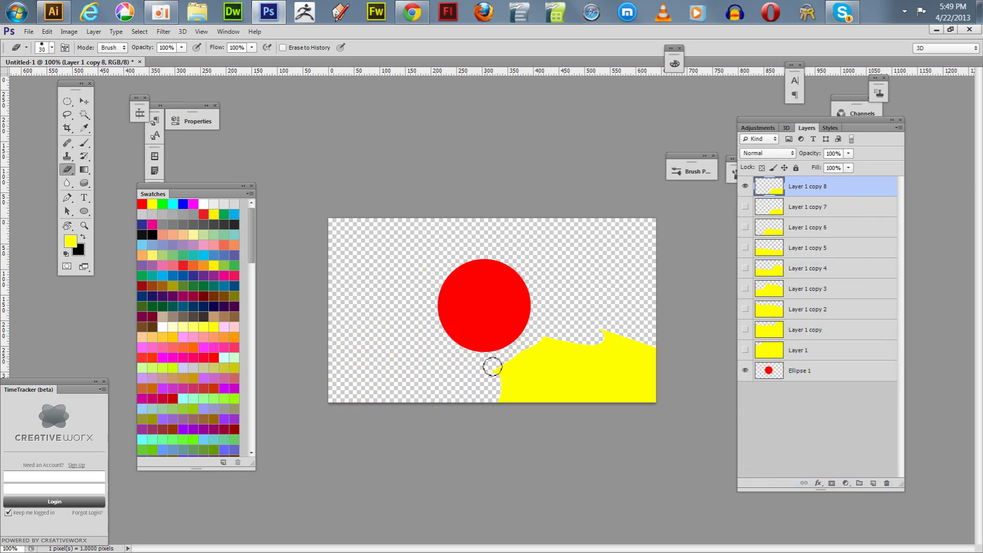
mouse_move(491, 364)
mouse_down()
mouse_move(505, 364)
mouse_move(491, 395)
mouse_move(570, 390)
mouse_move(516, 369)
mouse_up()
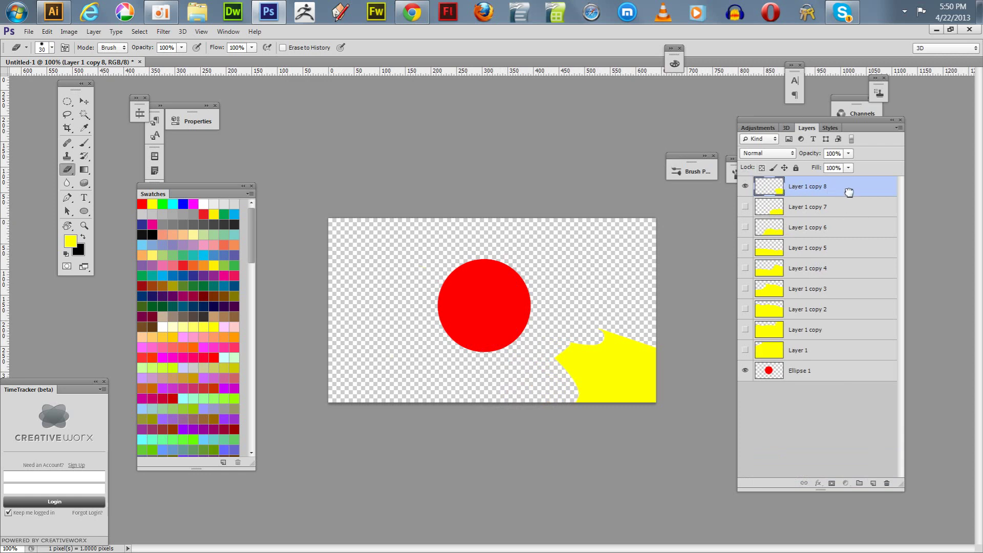
Step: Make copies 9 and 10, erasing yellow to a low strip, then completely
drag(849, 192, 873, 483)
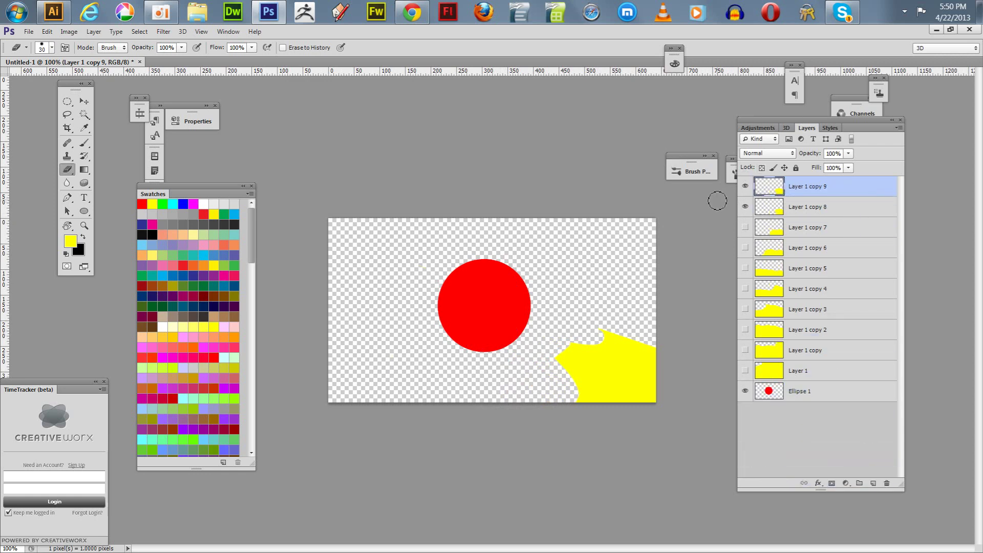
click(744, 207)
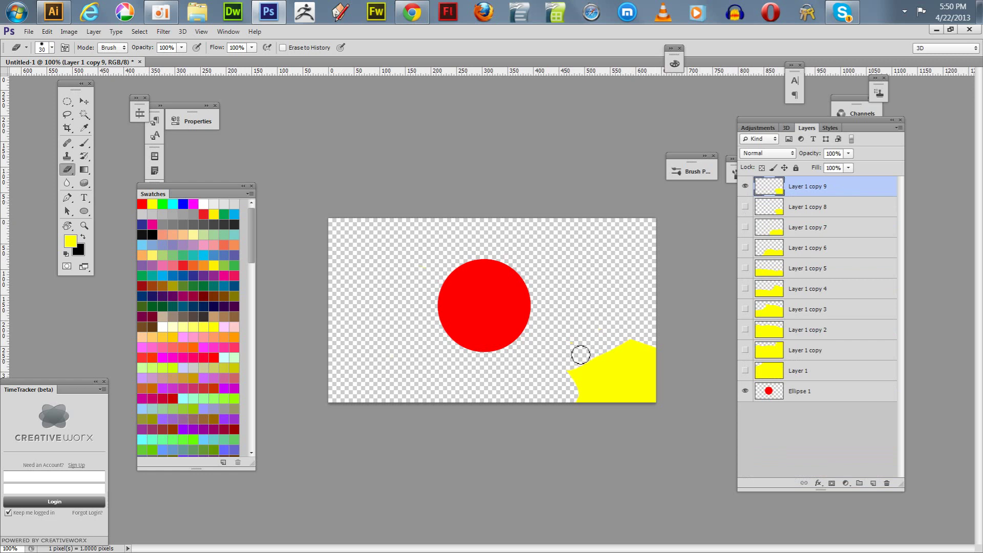
mouse_move(581, 354)
mouse_down()
mouse_move(586, 379)
mouse_move(604, 368)
mouse_move(604, 355)
mouse_move(626, 352)
mouse_move(623, 364)
mouse_move(648, 371)
mouse_up()
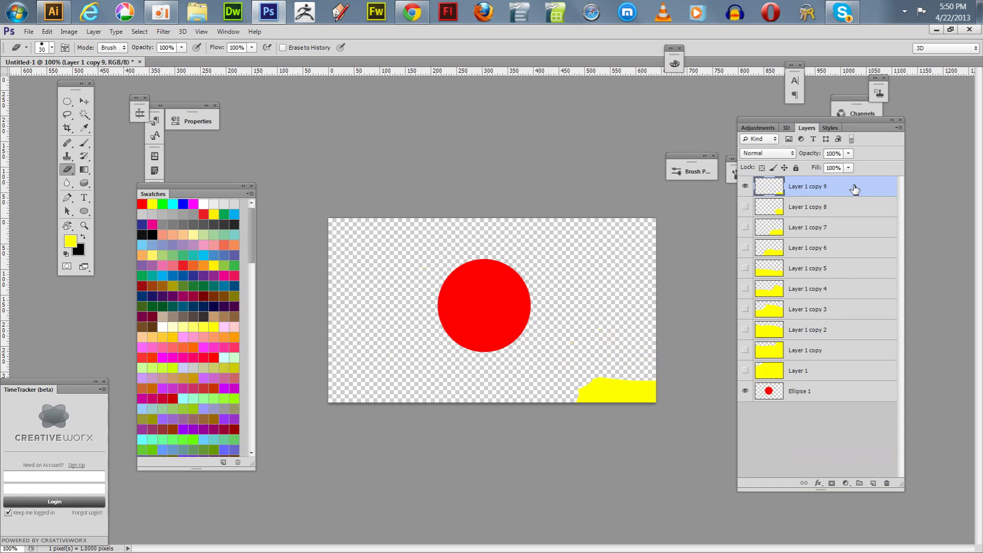
mouse_move(855, 189)
mouse_down()
mouse_move(877, 401)
mouse_move(874, 485)
mouse_up()
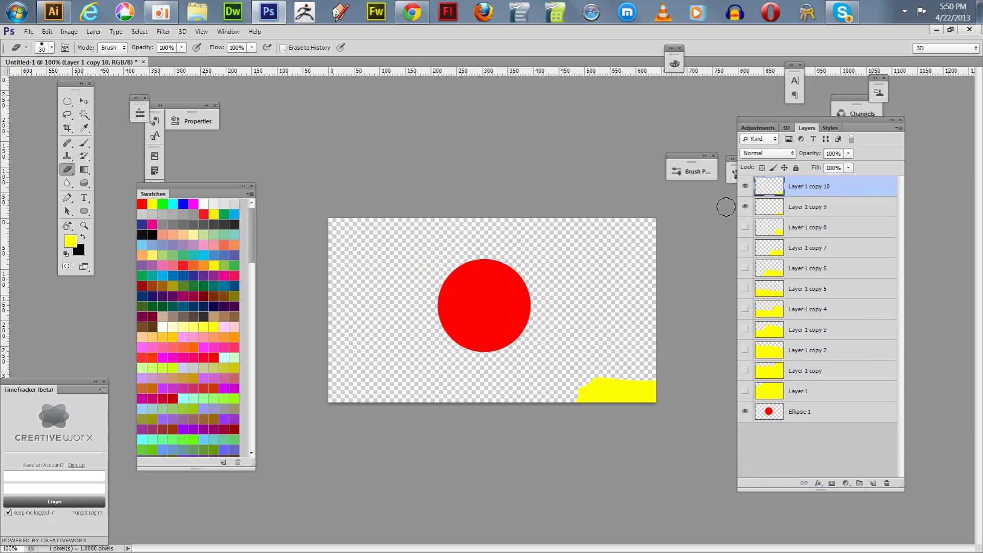
mouse_move(582, 370)
mouse_down()
mouse_move(645, 405)
mouse_move(617, 392)
mouse_move(618, 403)
mouse_move(654, 397)
mouse_up()
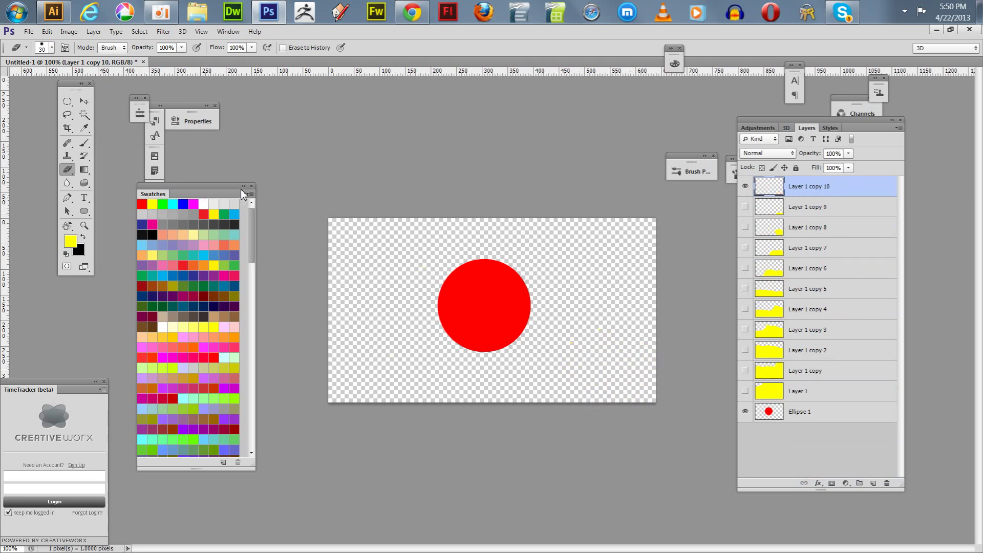
Step: Create a frame animation in the Timeline and use Make Frames From Layers
click(243, 187)
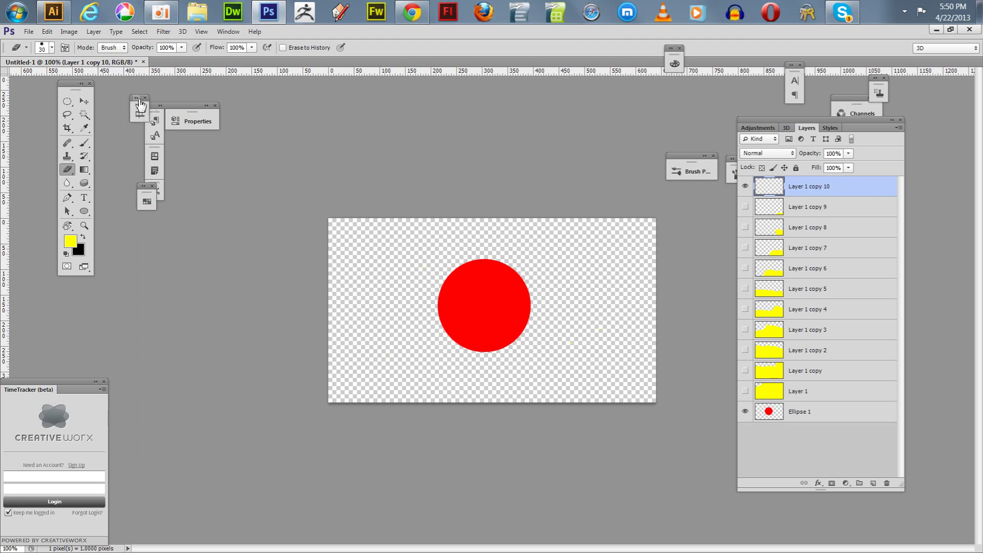
click(139, 113)
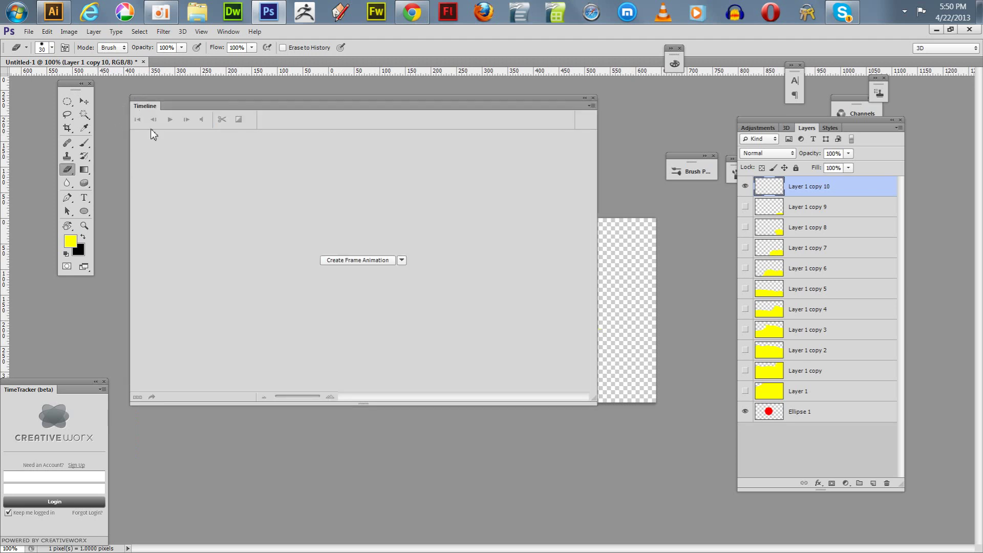
click(352, 261)
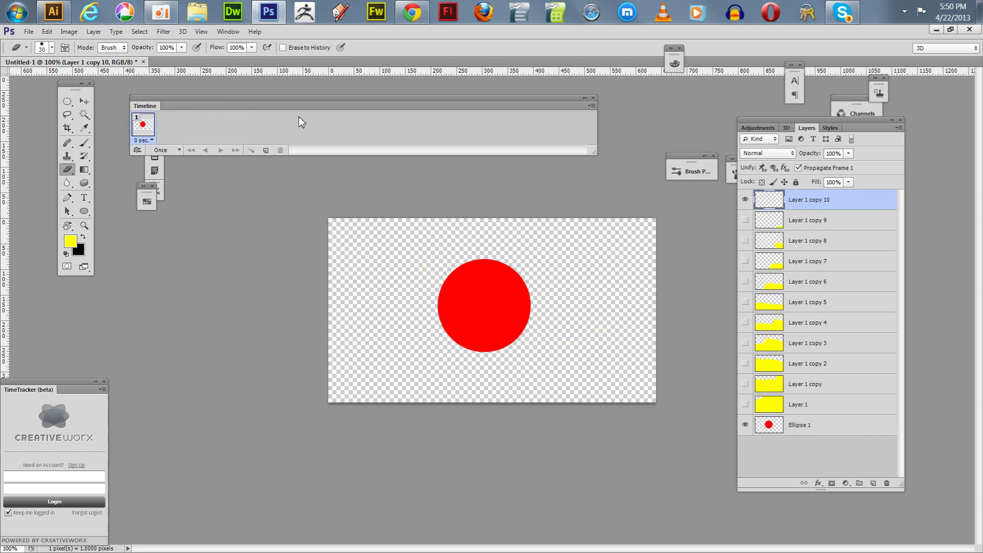
click(591, 106)
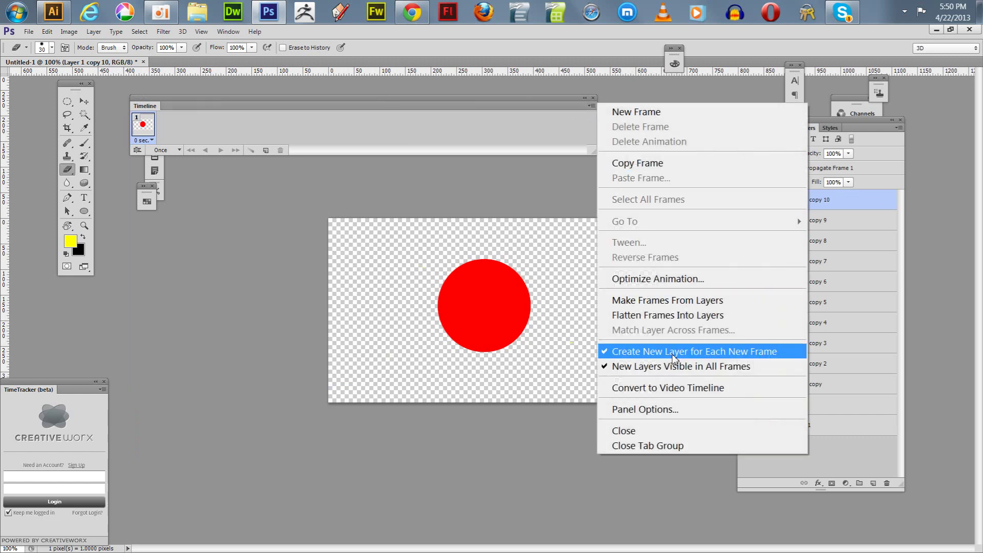
click(680, 303)
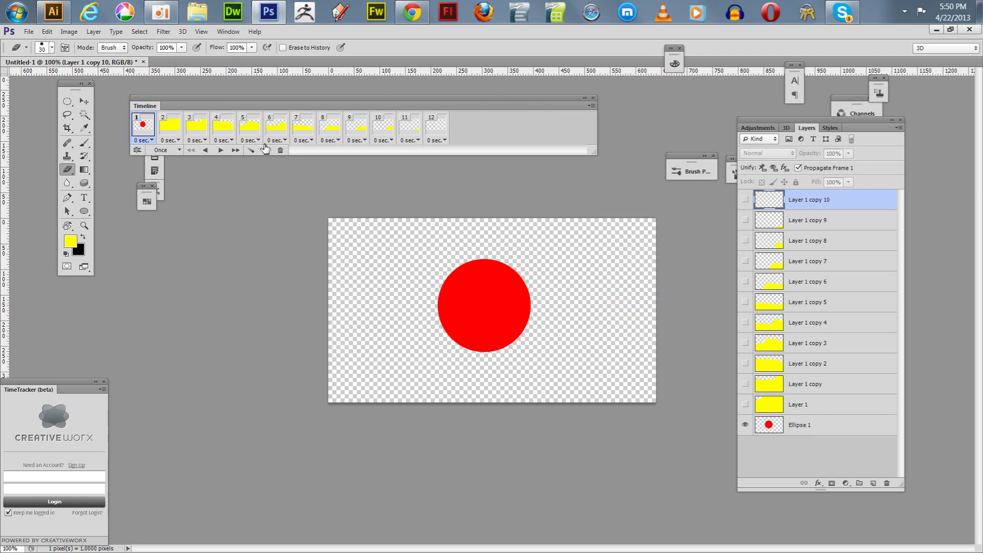
Step: Step through frames 2–4 and turn on Ellipse 1 in frames 5, 6 and 7
click(173, 128)
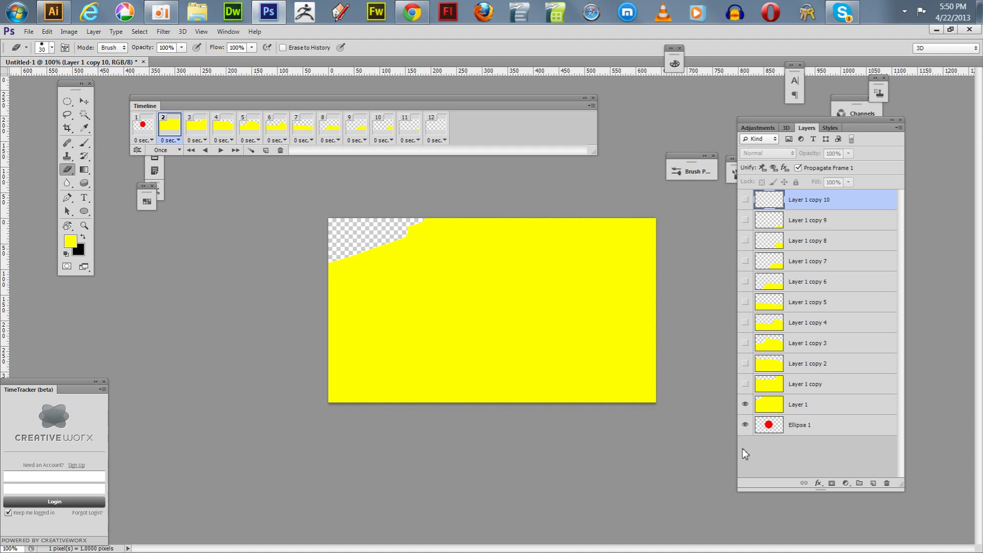
click(200, 131)
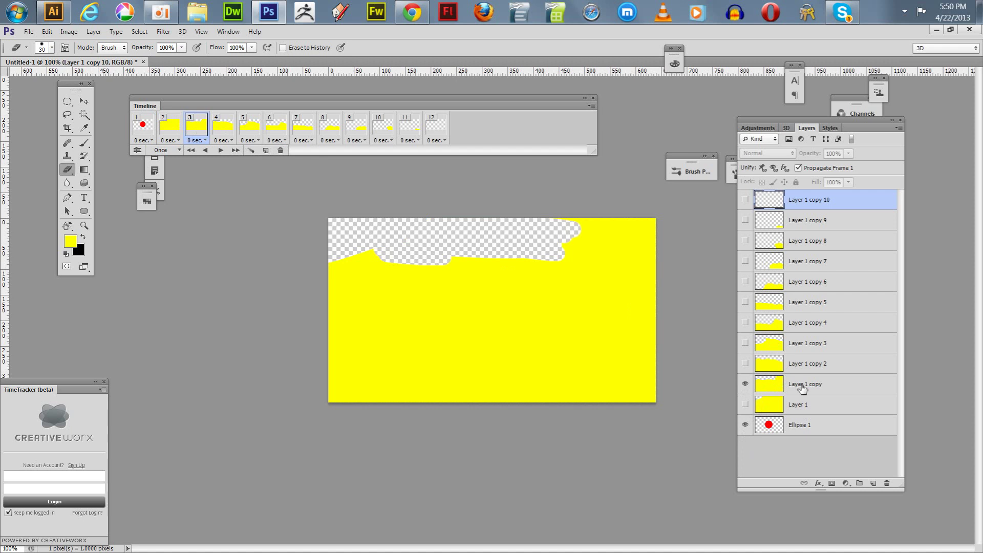
click(221, 129)
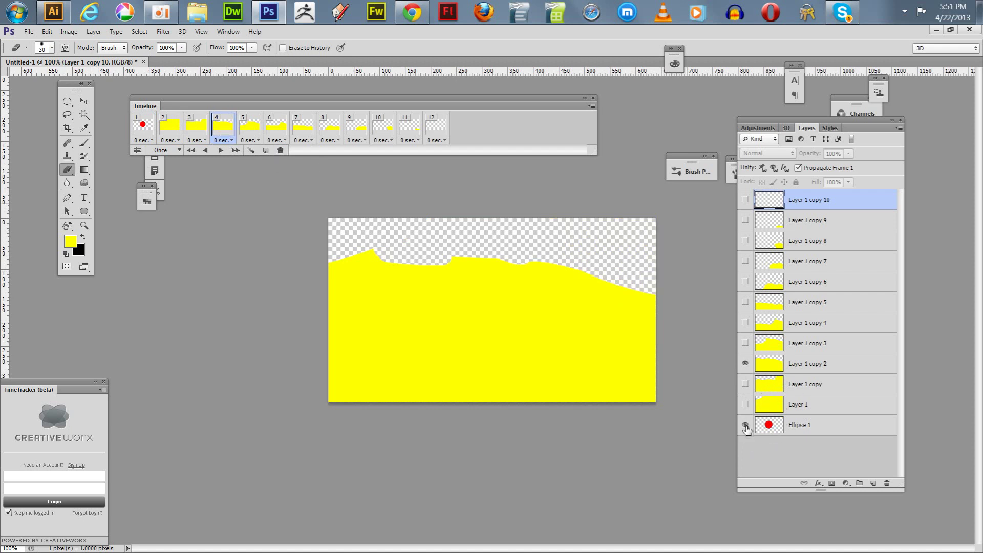
click(254, 128)
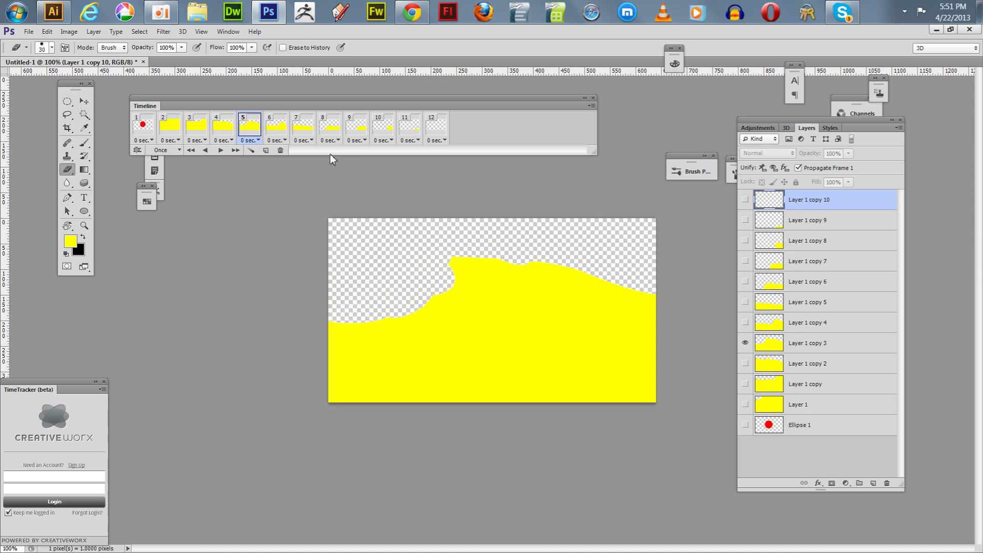
click(746, 425)
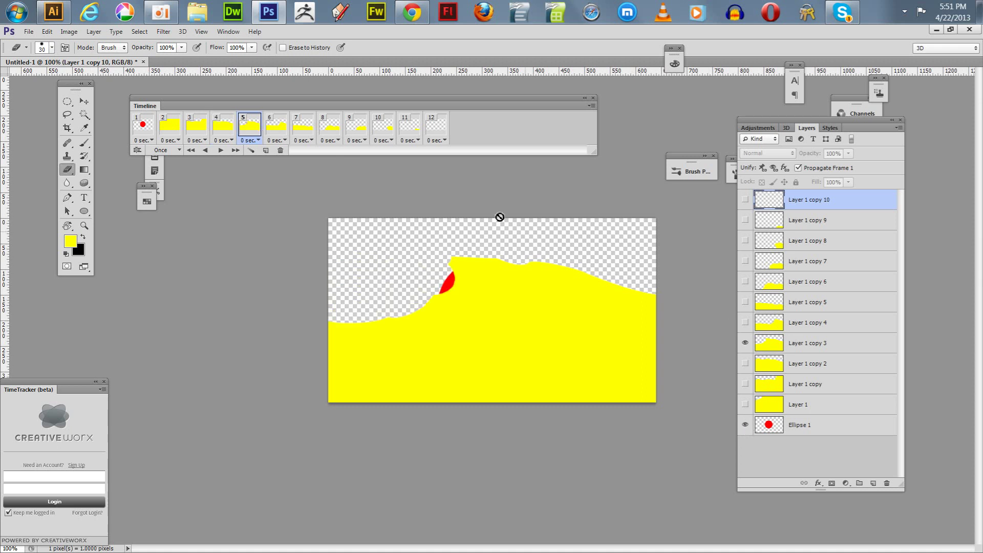
click(279, 132)
click(746, 426)
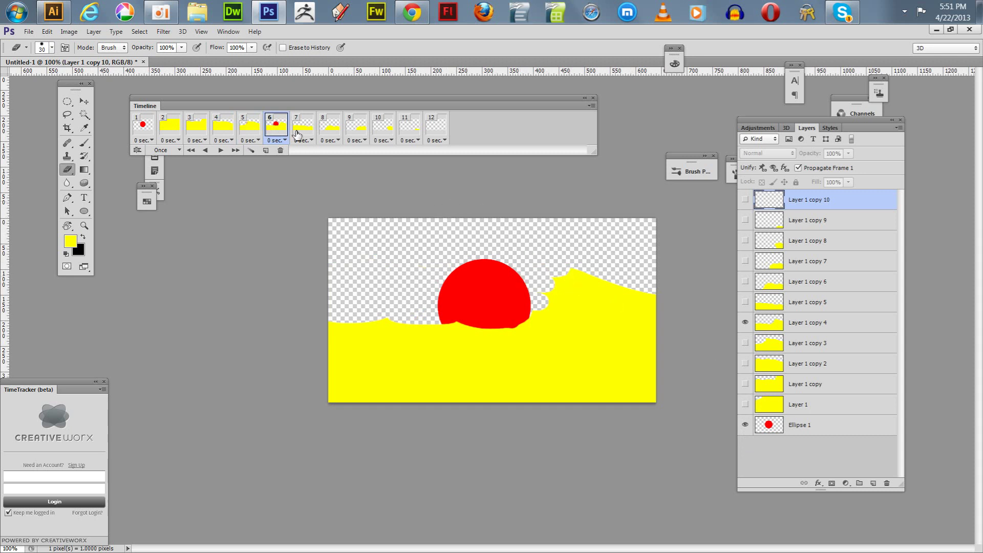
click(297, 134)
click(745, 425)
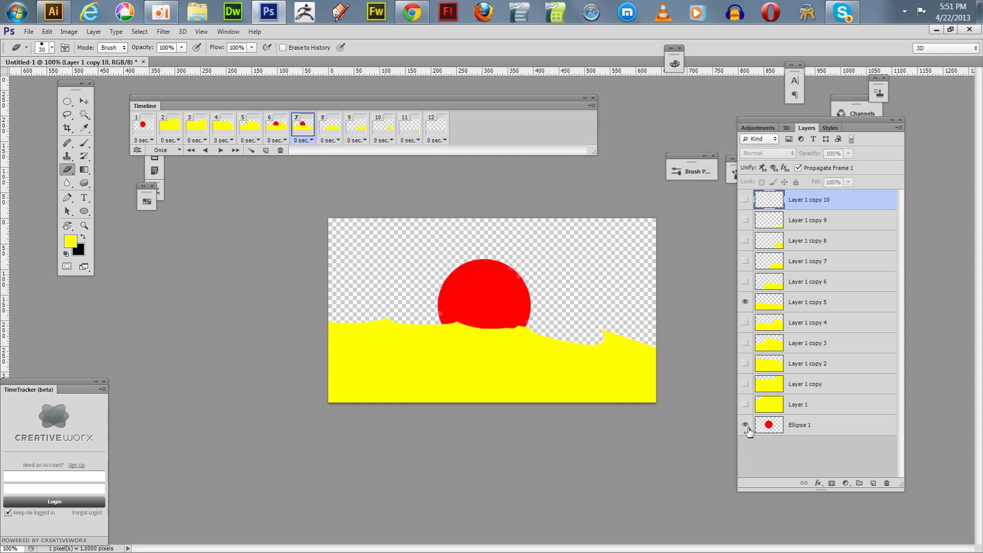
Step: Turn on the Ellipse 1 red circle in frames 8 through 12
click(330, 129)
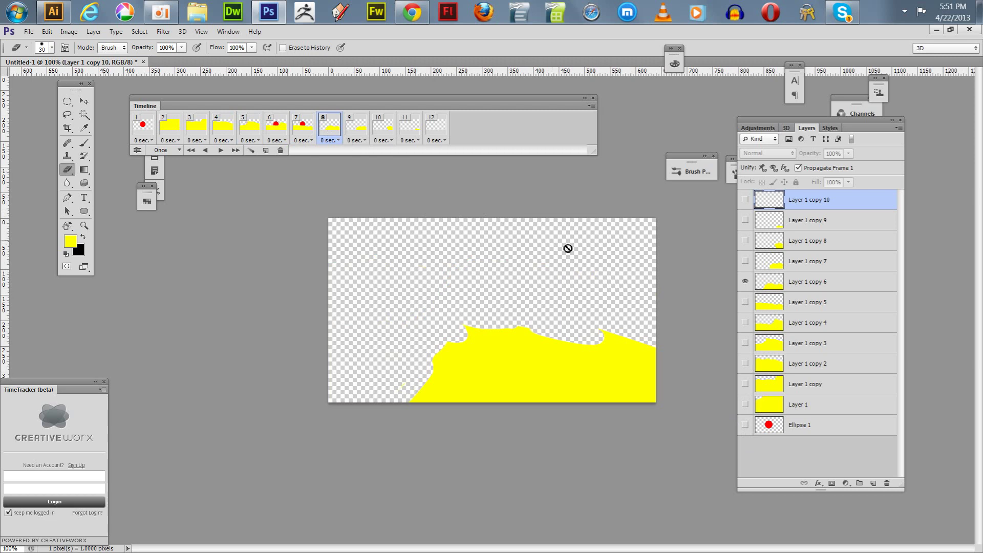
click(745, 425)
click(358, 132)
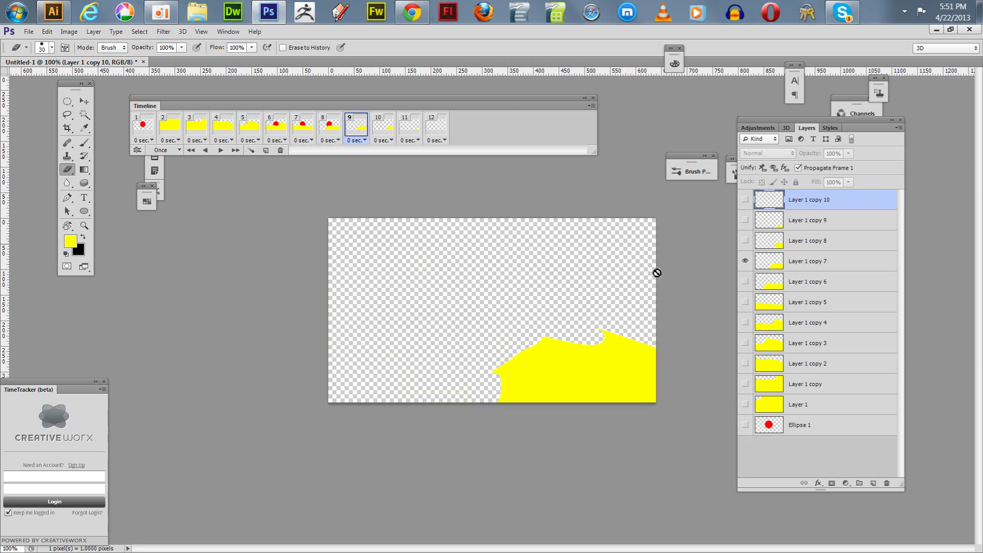
click(745, 425)
click(387, 126)
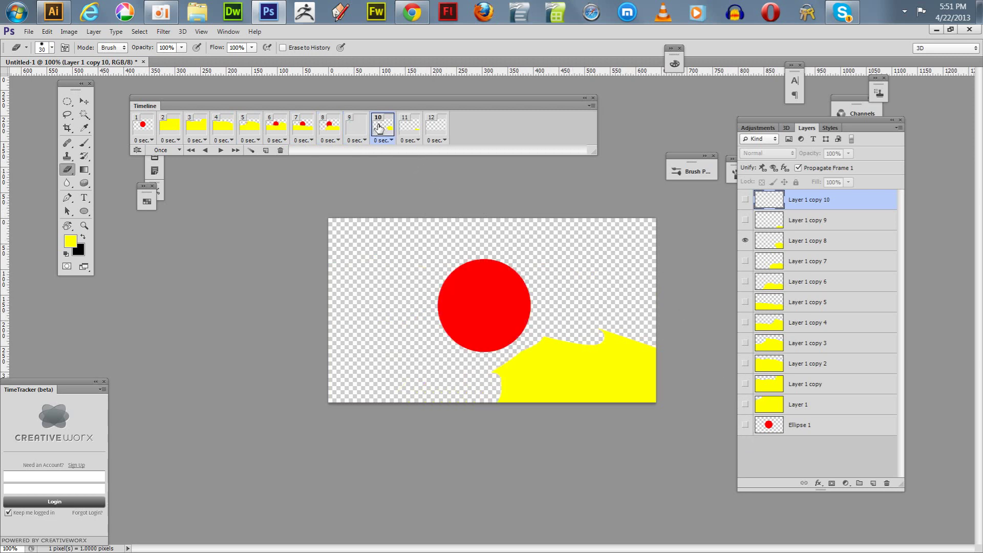
click(745, 425)
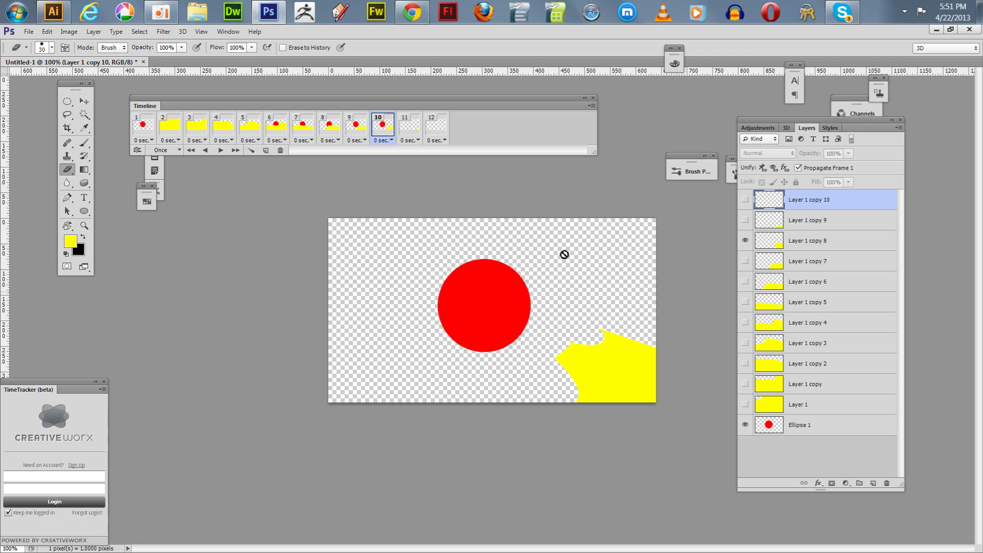
click(406, 126)
click(745, 425)
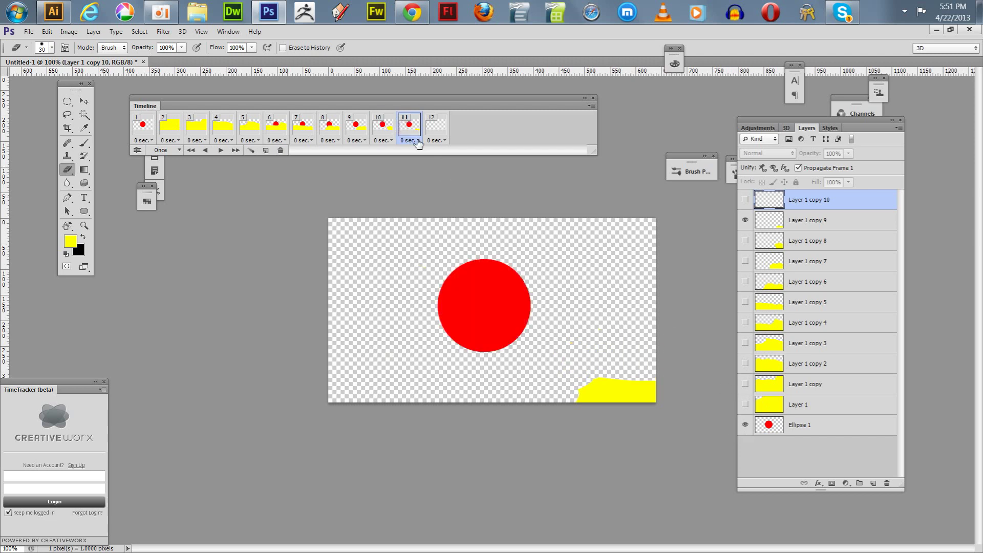
click(436, 125)
click(745, 425)
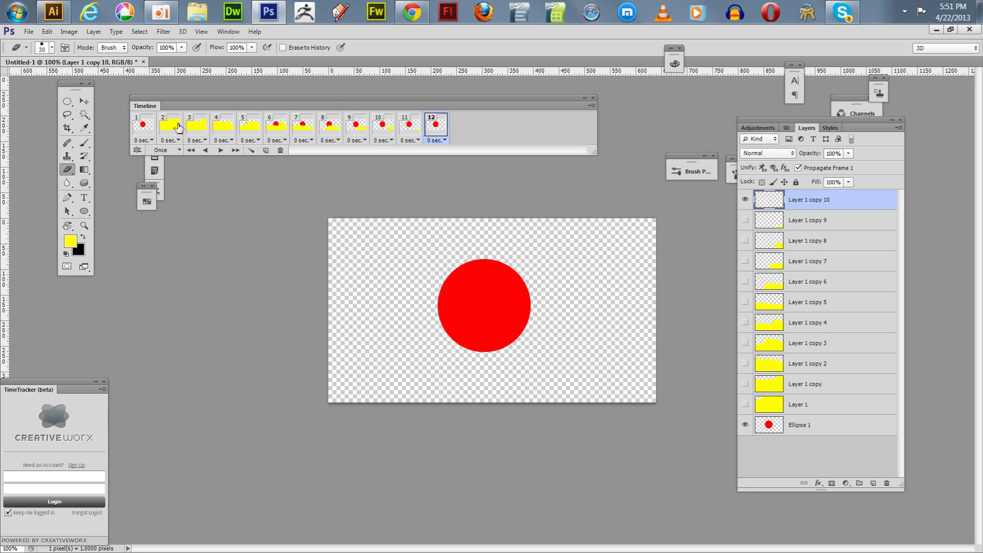
Step: Delete the circle-only first animation frame
click(148, 128)
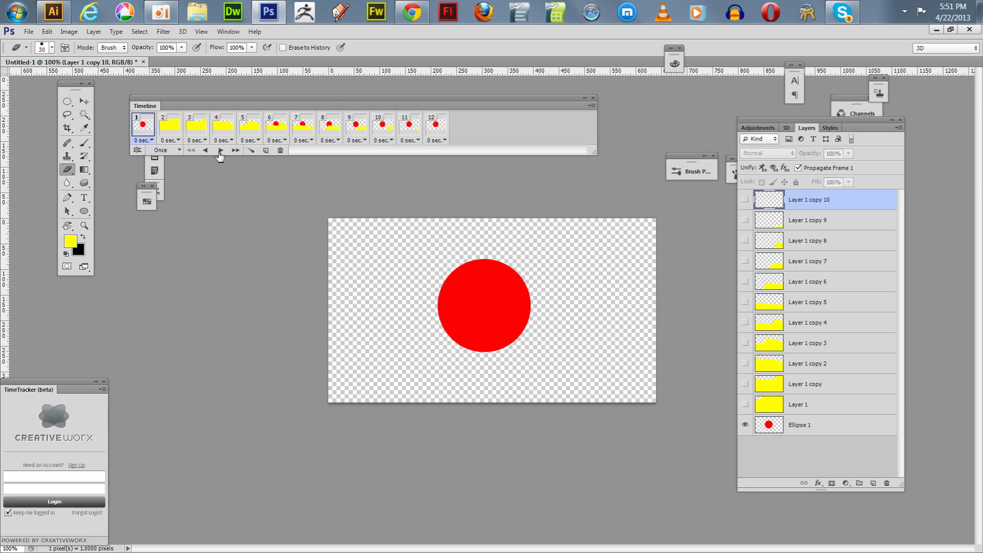
click(280, 151)
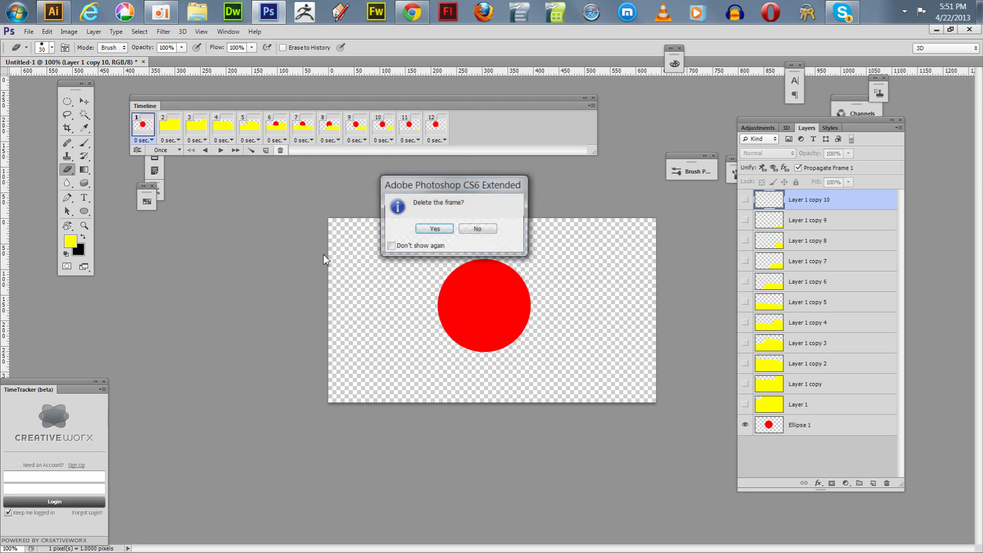
click(434, 229)
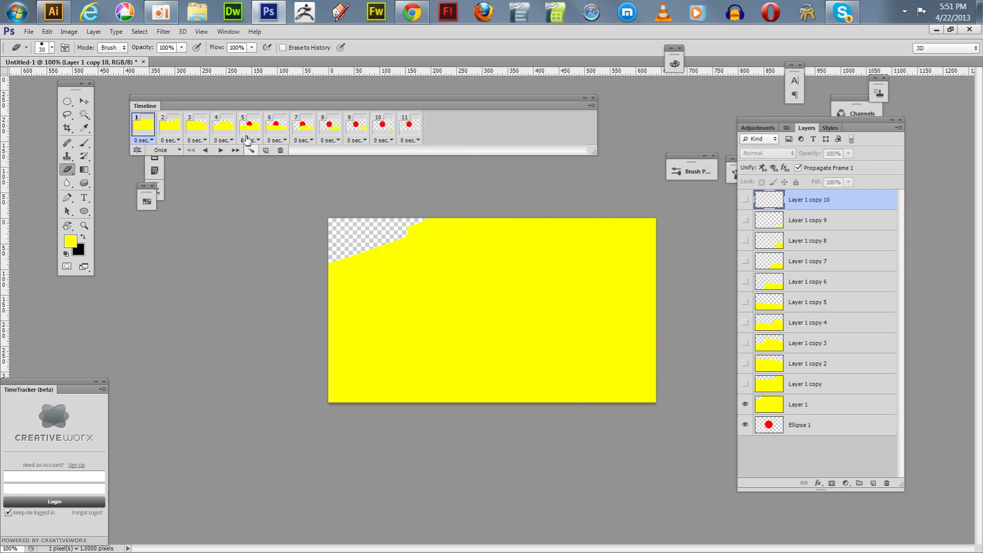
Step: Set the delay of frames 1–5 to 1 second
click(152, 141)
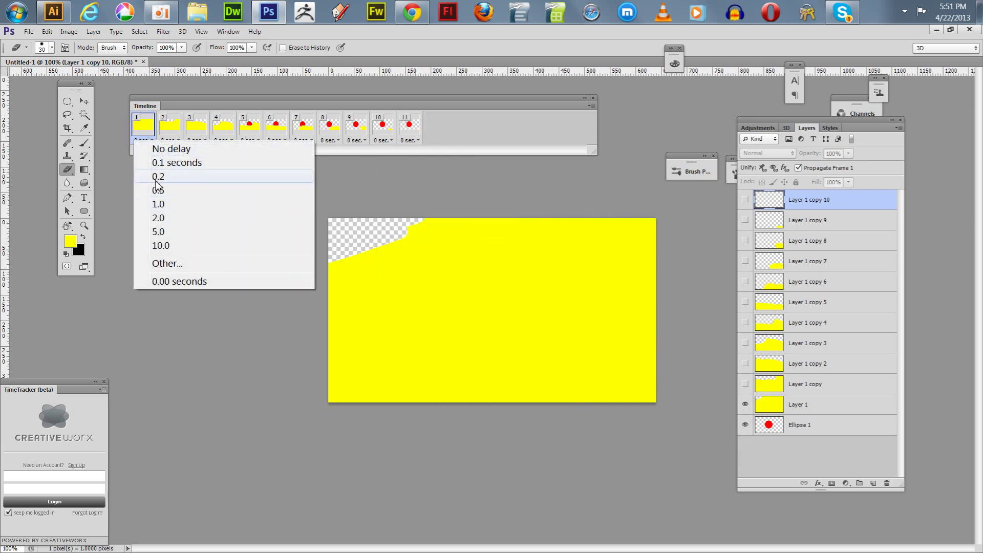
click(156, 204)
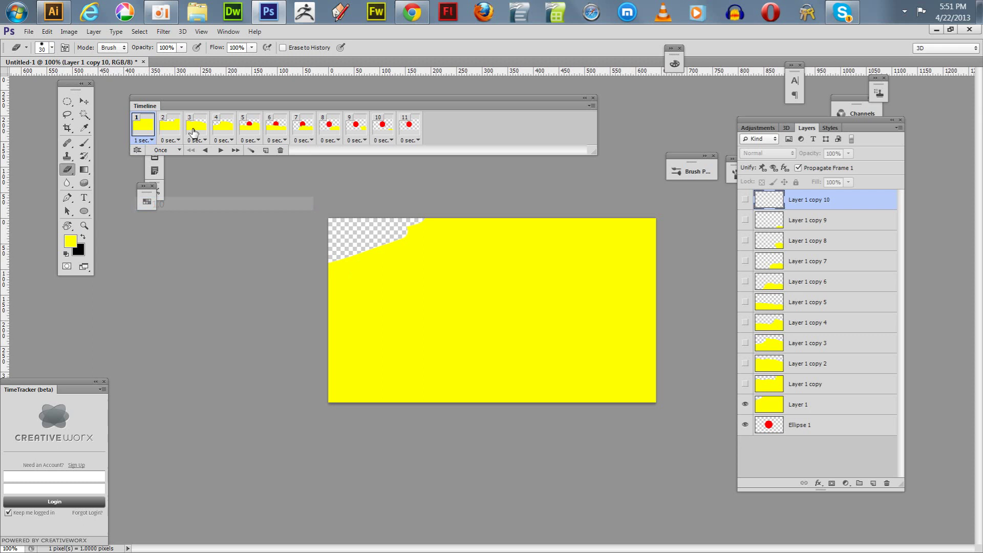
click(171, 140)
click(184, 205)
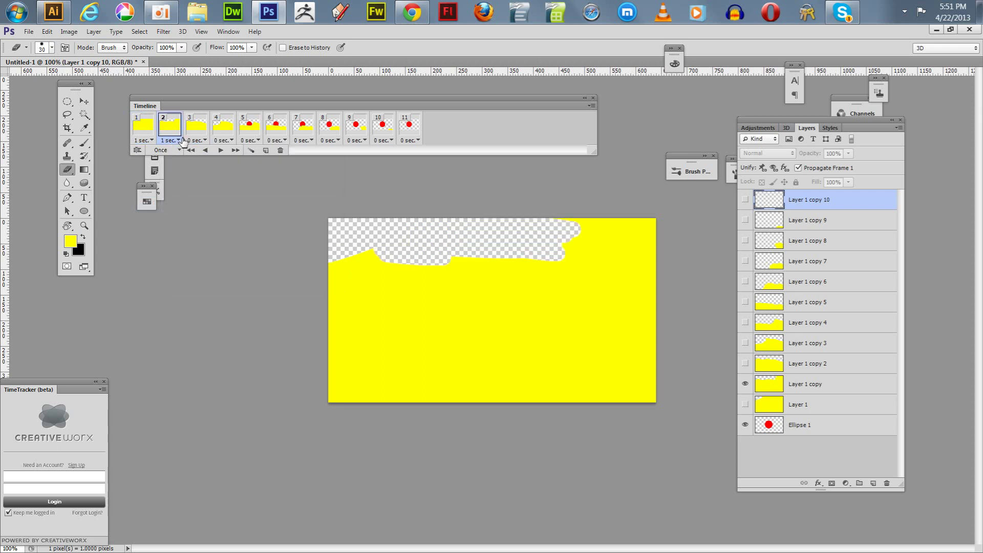
click(197, 141)
click(210, 206)
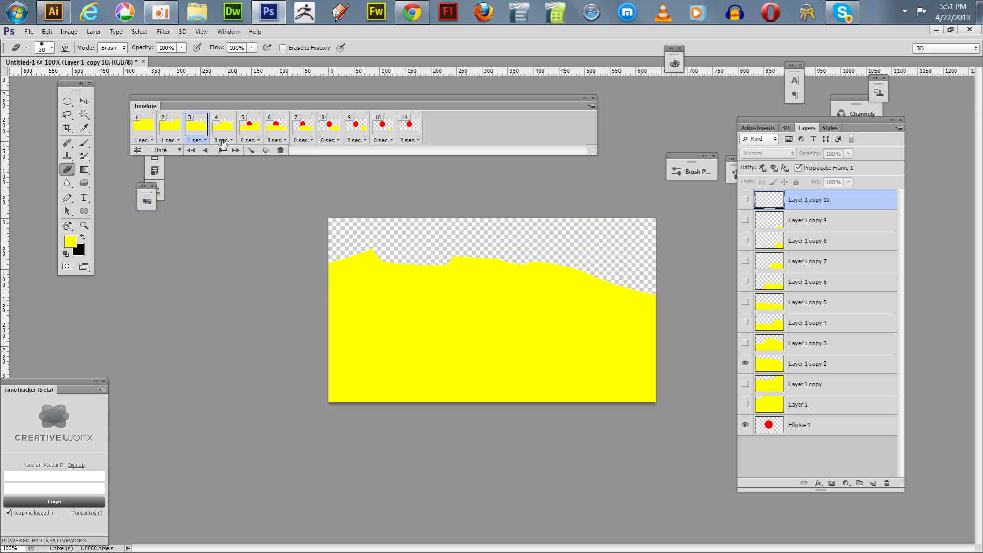
click(223, 141)
click(231, 203)
click(249, 141)
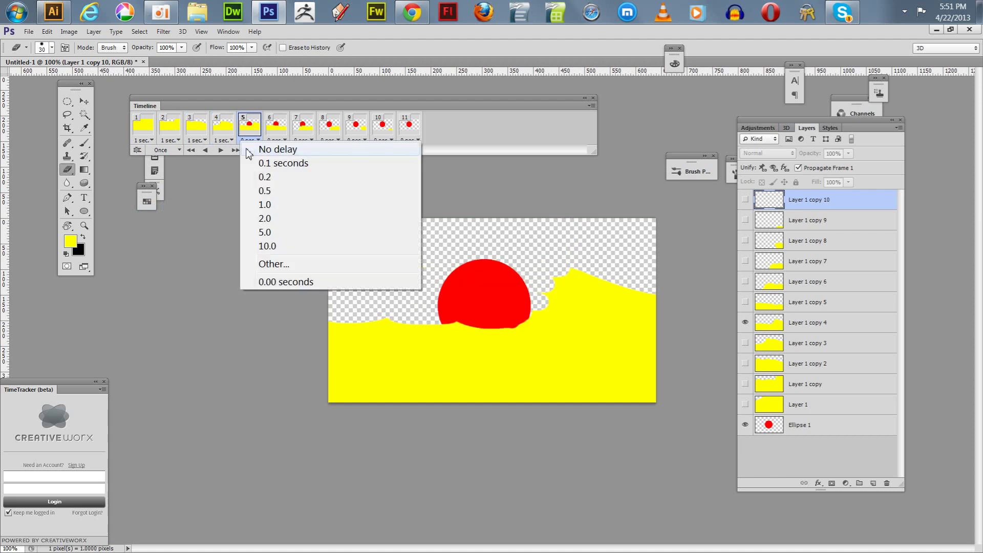
click(267, 205)
Step: Set the delay of frames 6–11 to 1 second
click(276, 140)
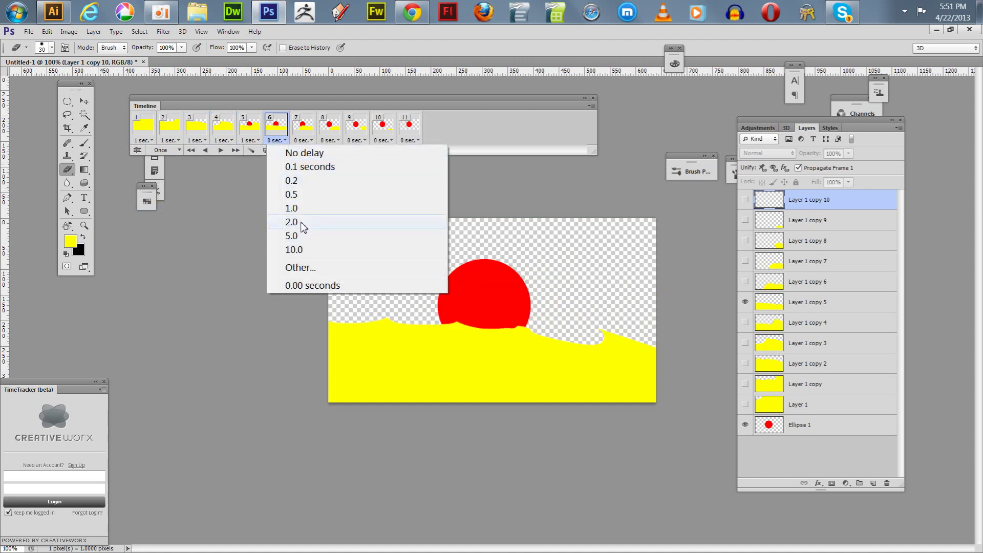
click(293, 208)
click(304, 140)
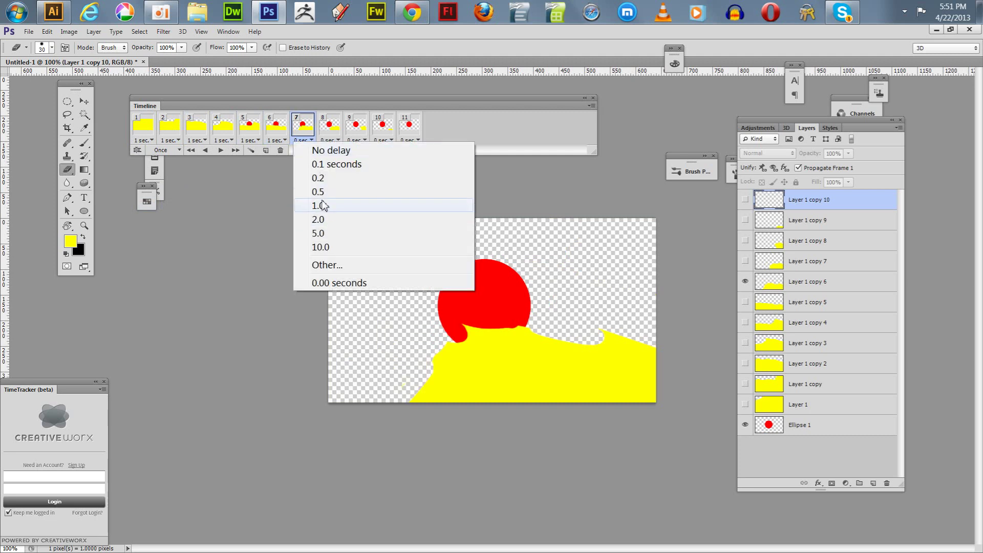
click(323, 205)
click(329, 140)
click(345, 207)
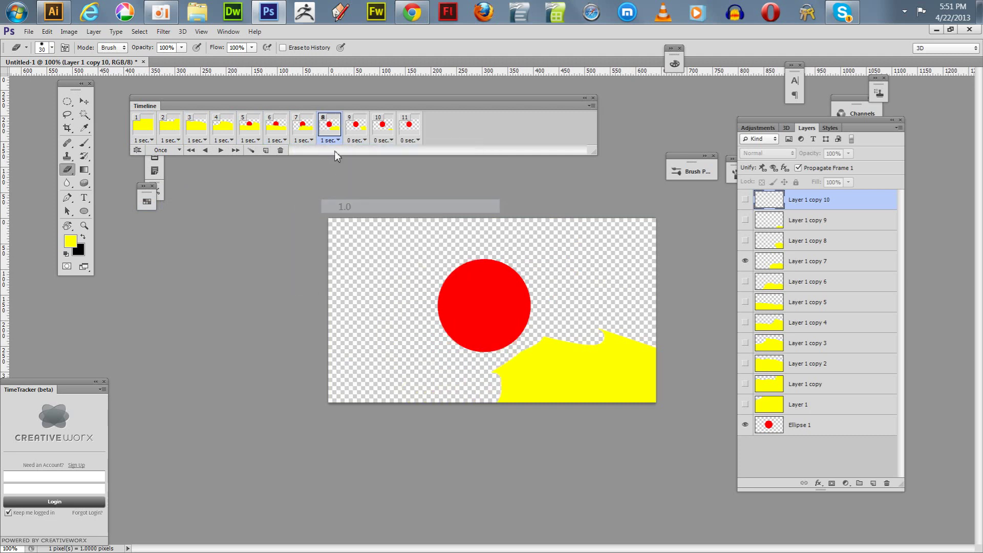
click(356, 140)
click(371, 206)
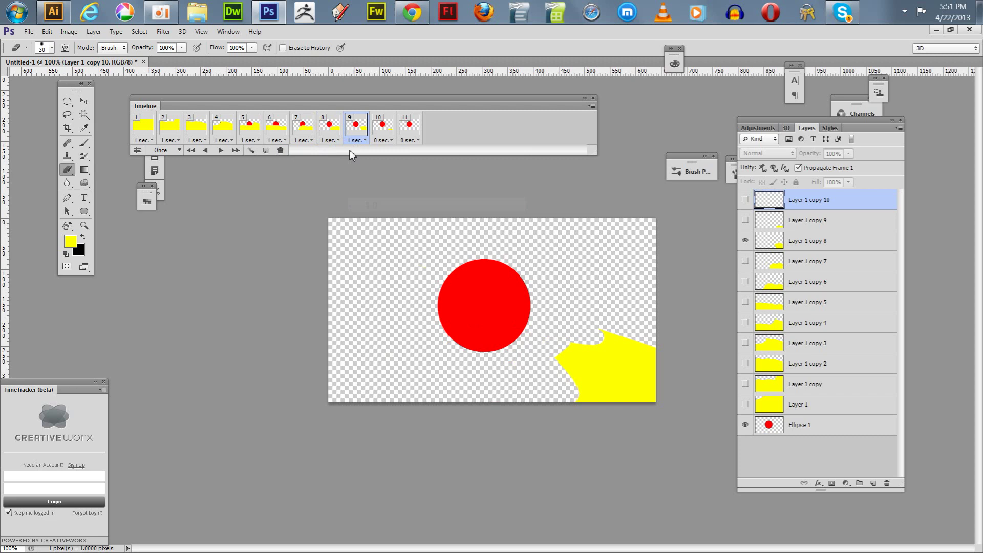
click(381, 140)
click(397, 207)
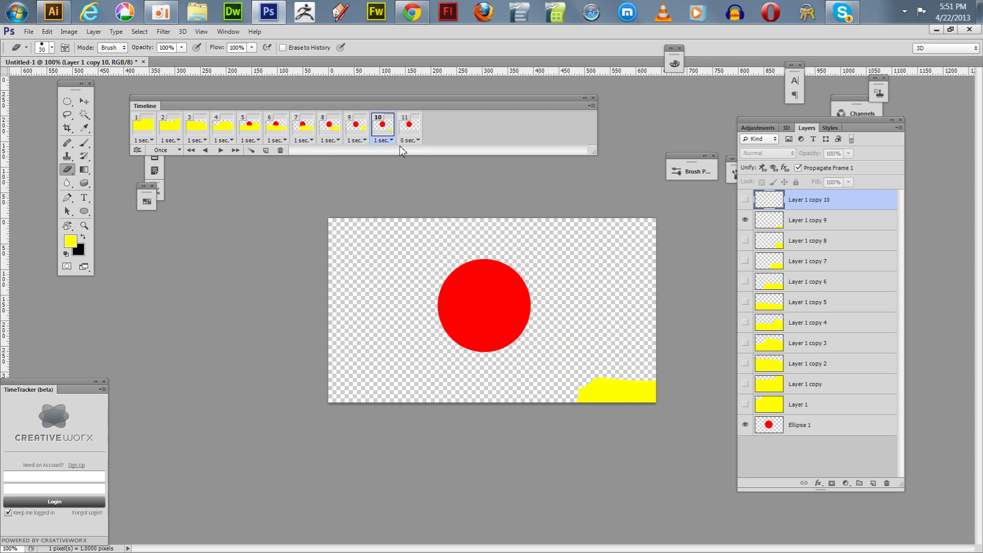
click(409, 141)
click(420, 205)
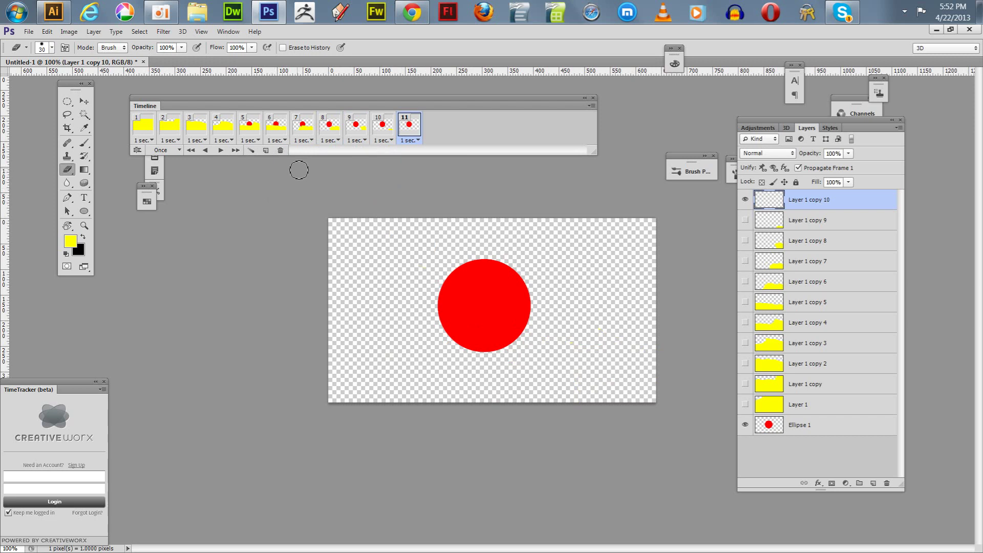
Step: Set the animation to loop Forever and preview it briefly
click(161, 149)
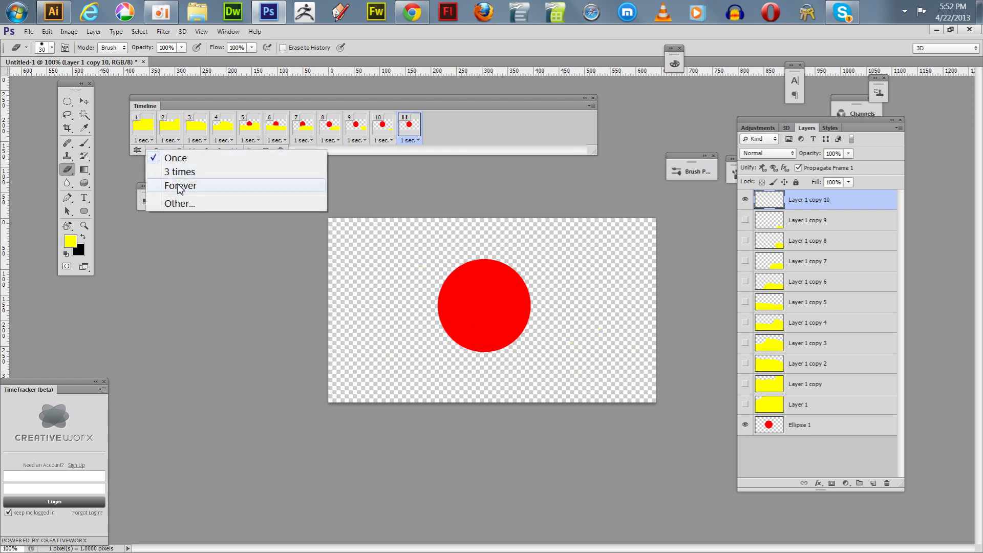
click(181, 186)
click(220, 150)
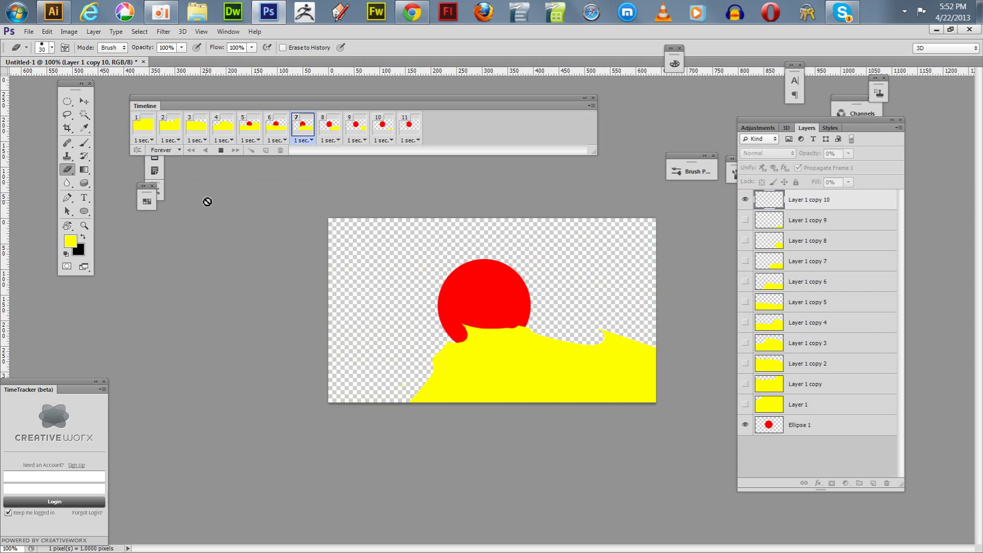
click(221, 150)
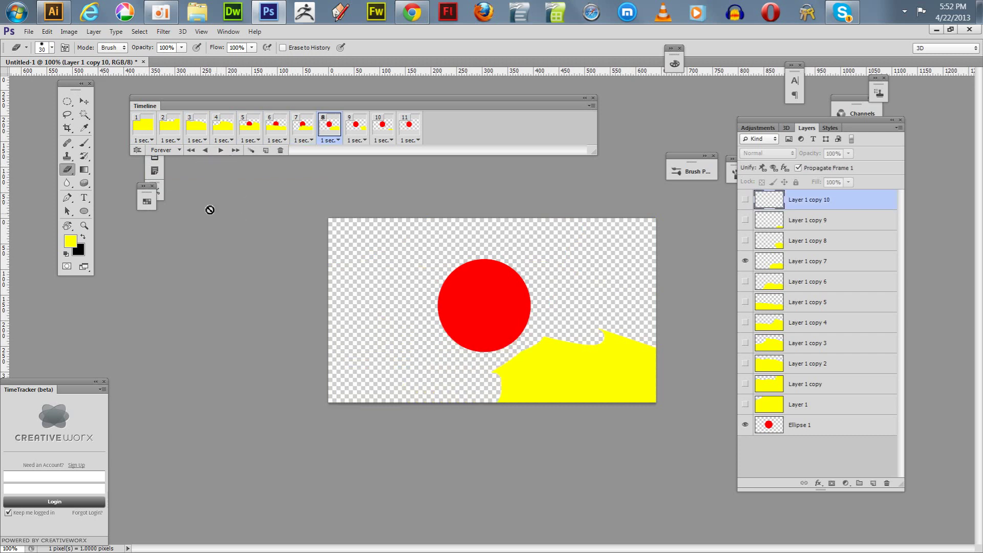
Step: Change the delay of frames 1–6 to 0.5 seconds
click(143, 140)
click(156, 190)
click(174, 140)
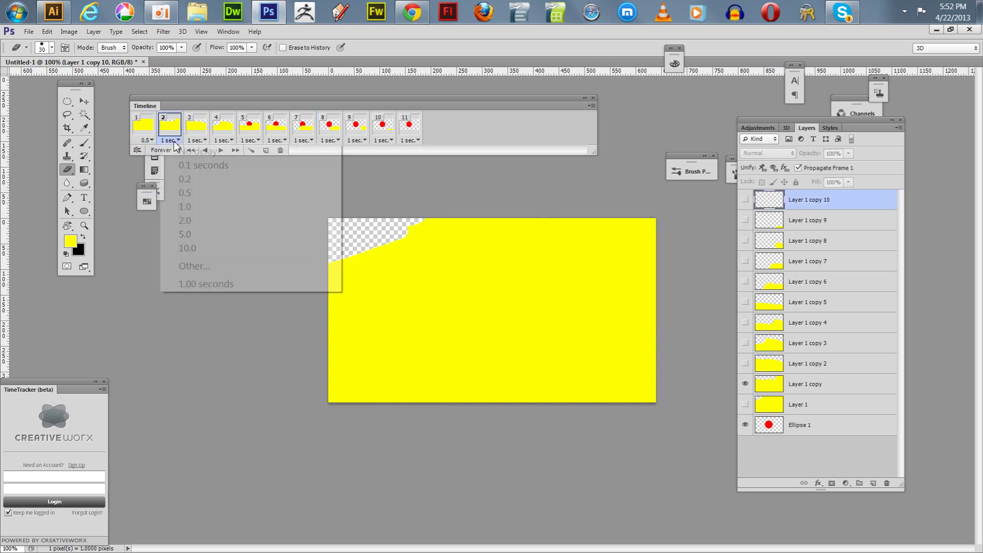
click(188, 193)
click(198, 139)
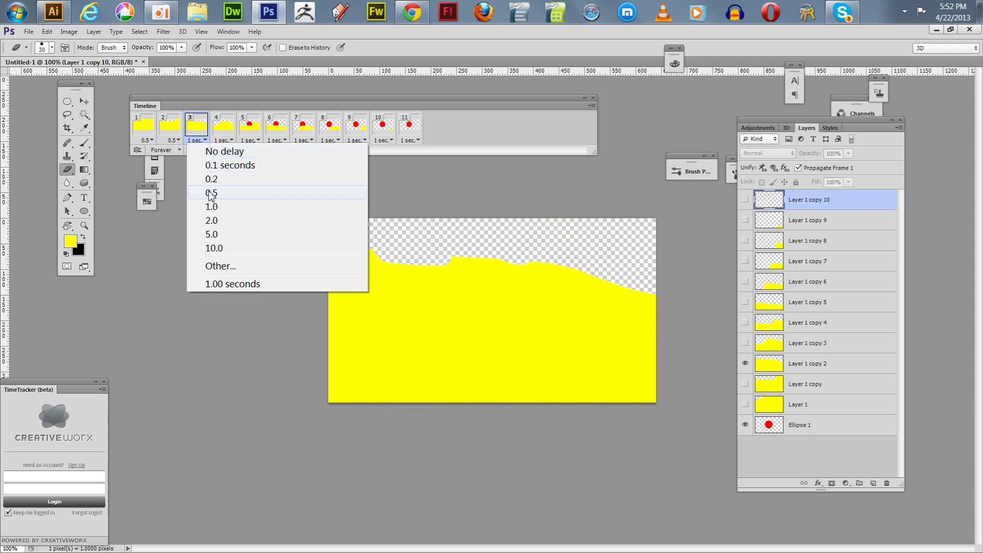
click(211, 192)
click(228, 140)
click(234, 191)
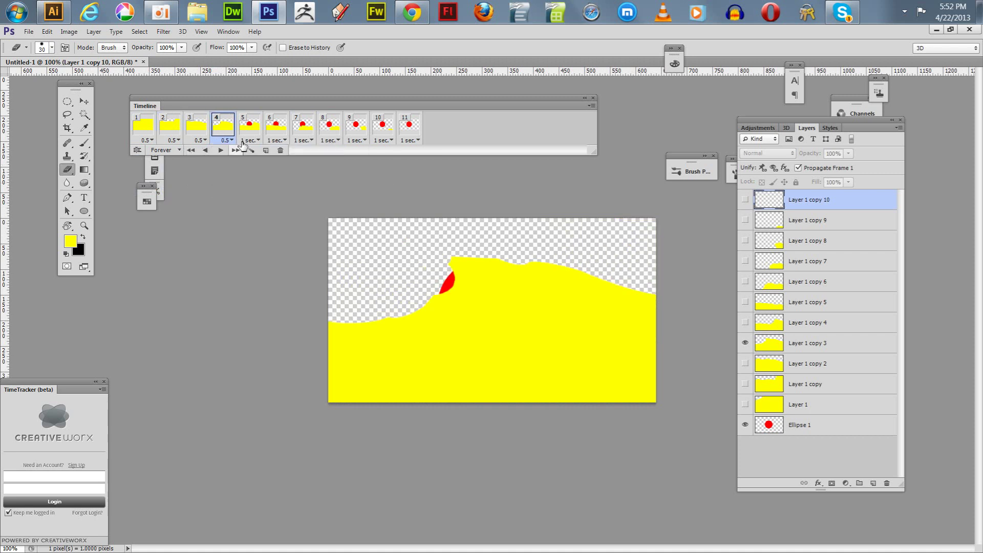
click(253, 139)
click(264, 190)
click(281, 140)
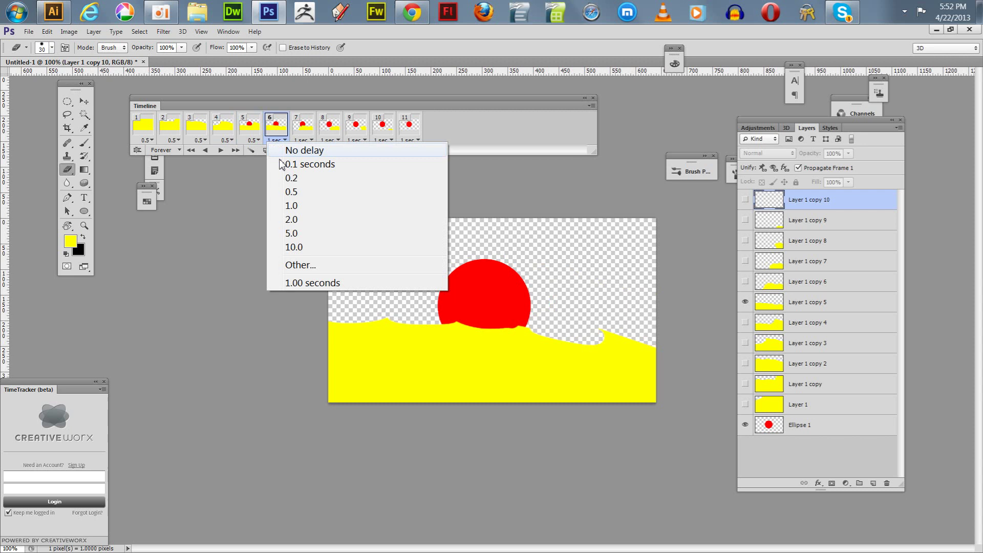
click(290, 193)
Step: Change frames 7–11 to 0.5 seconds and play the loop to check timing
click(307, 140)
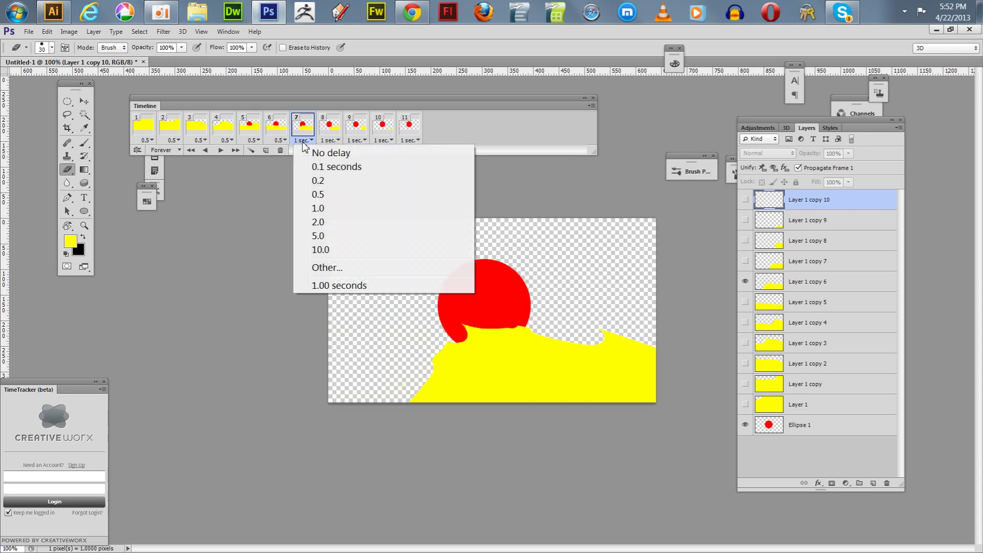
click(315, 193)
click(334, 140)
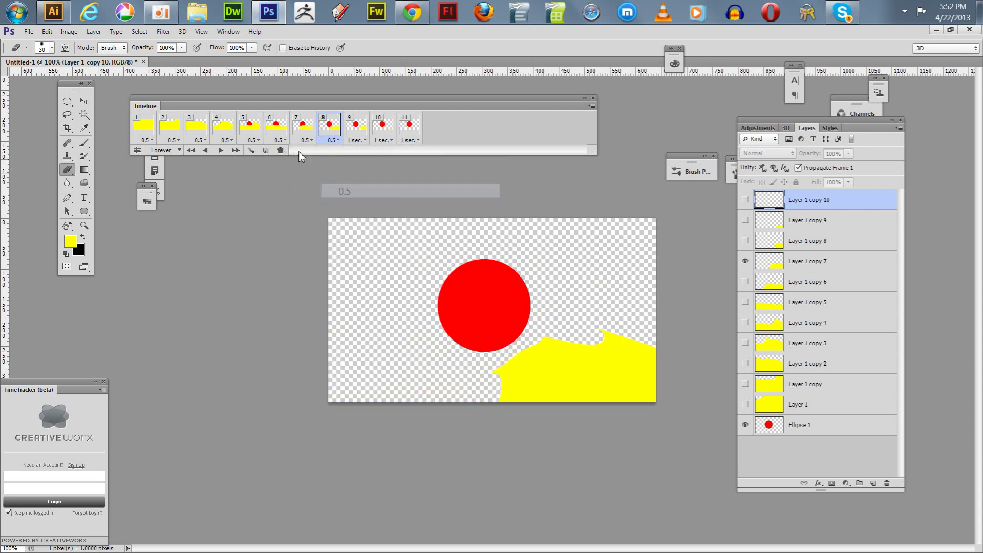
click(342, 191)
click(358, 140)
click(366, 190)
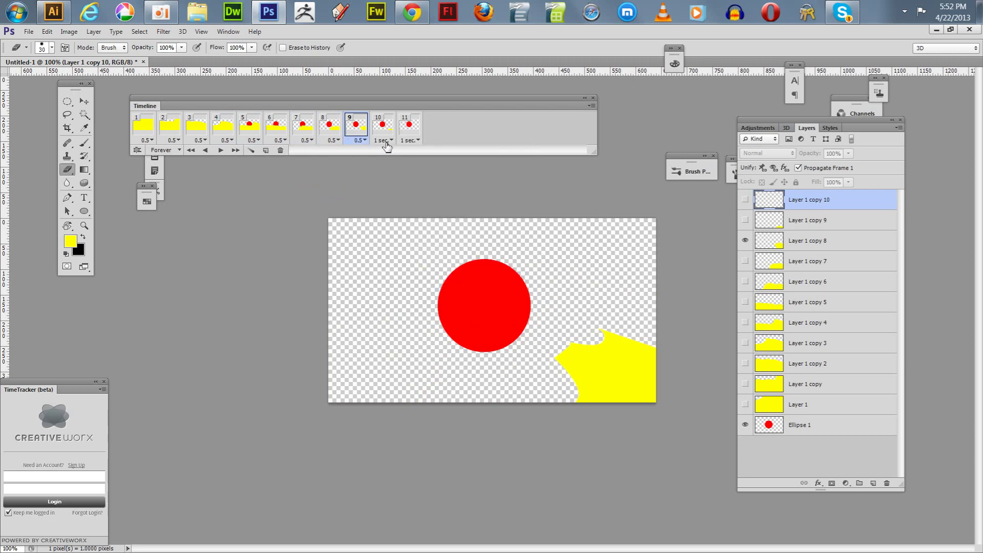
click(385, 140)
click(389, 191)
click(409, 140)
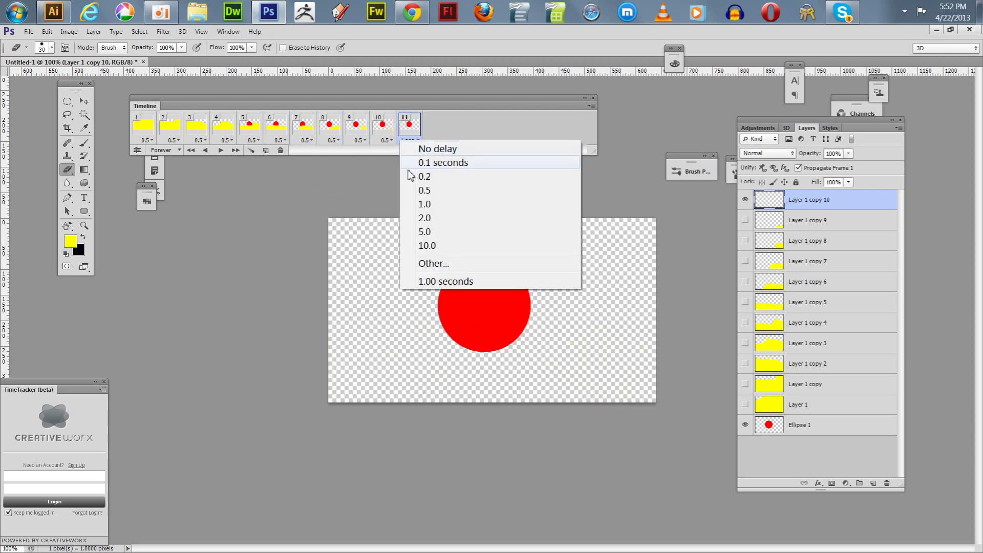
click(418, 190)
click(220, 150)
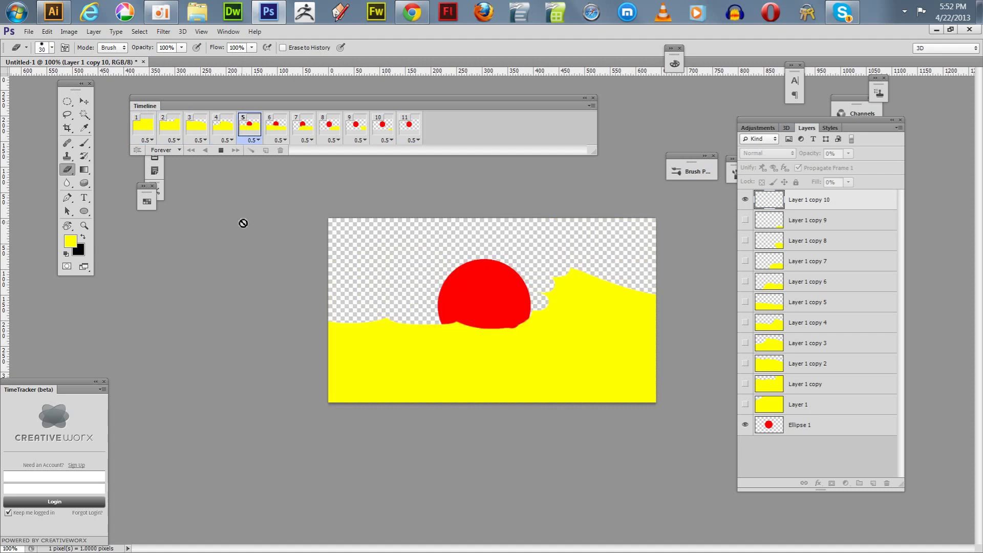
Step: Stop the playback and turn off Transparency in the Save for Web GIF settings
click(221, 151)
click(28, 32)
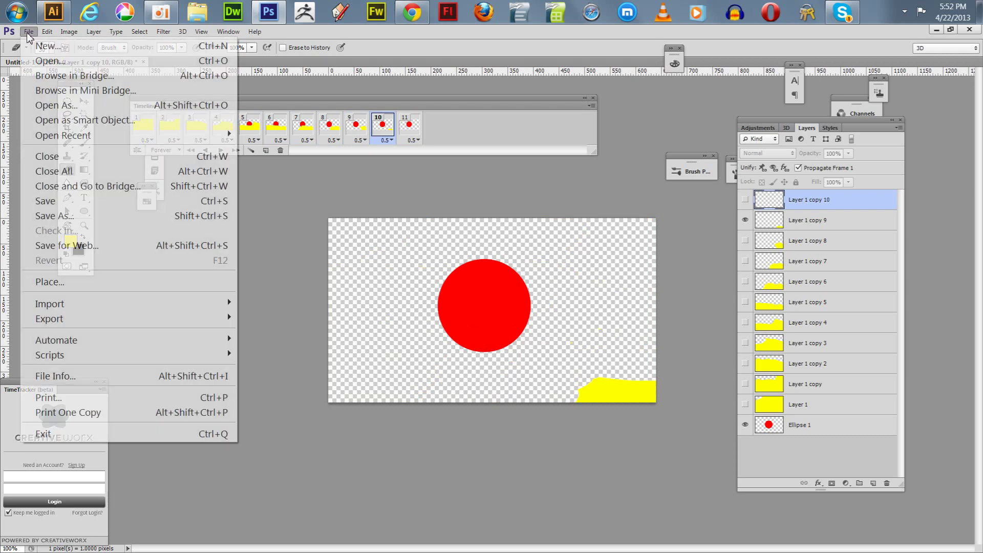
click(66, 245)
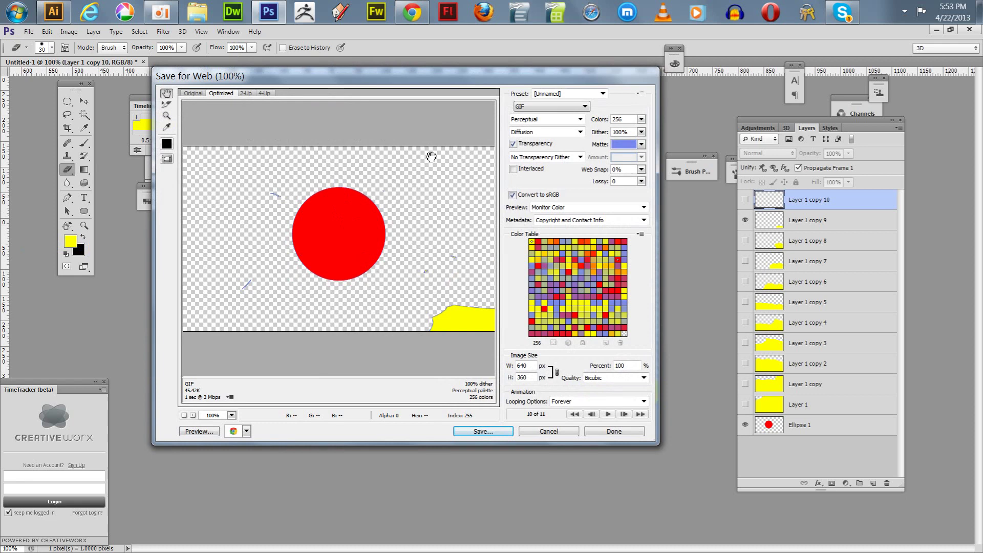
click(513, 144)
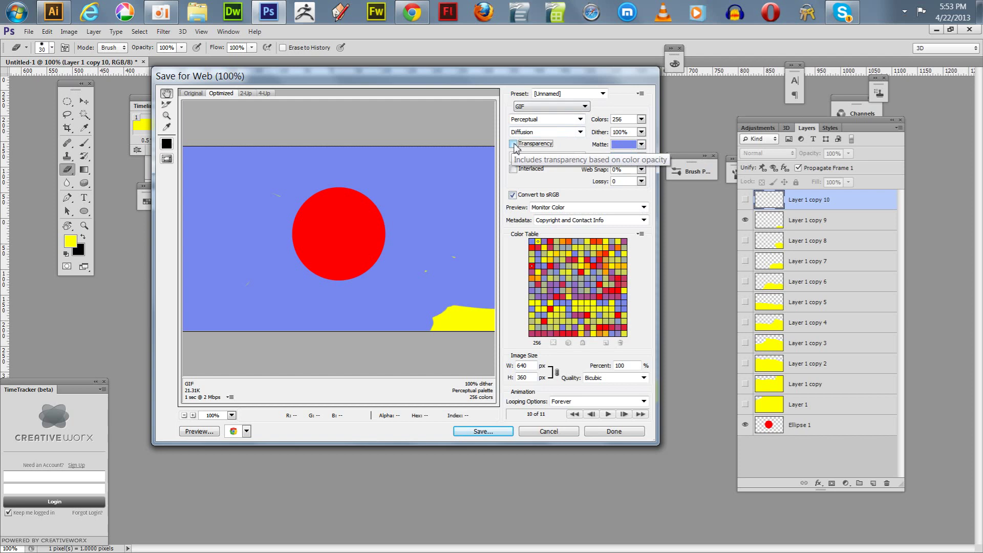
Step: Set the GIF matte background colour to green 70d89c
click(623, 145)
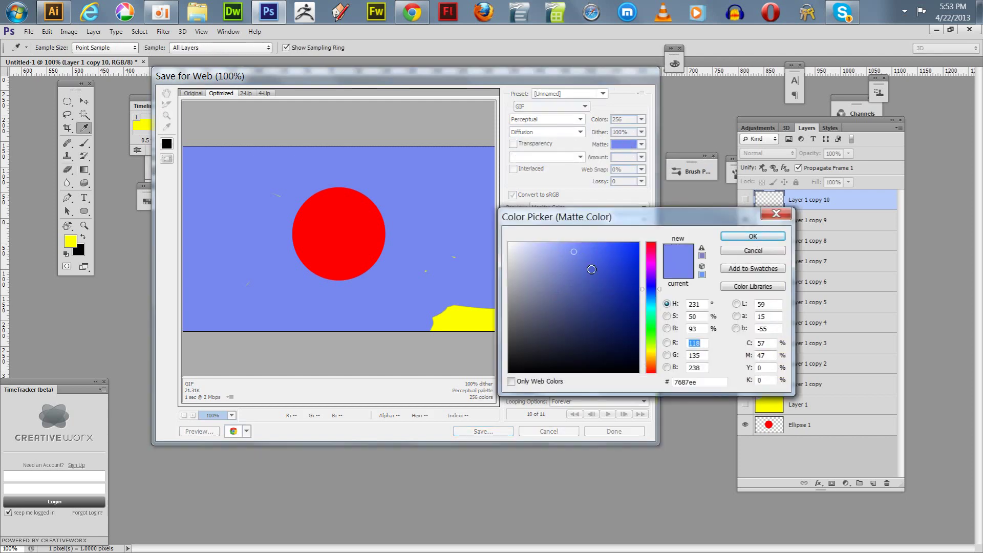
click(541, 293)
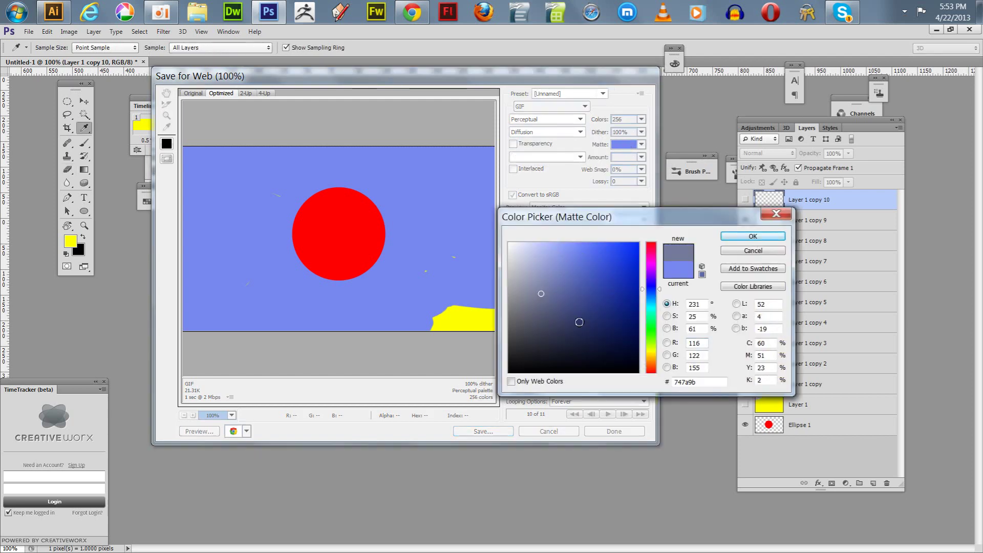
click(651, 321)
click(569, 263)
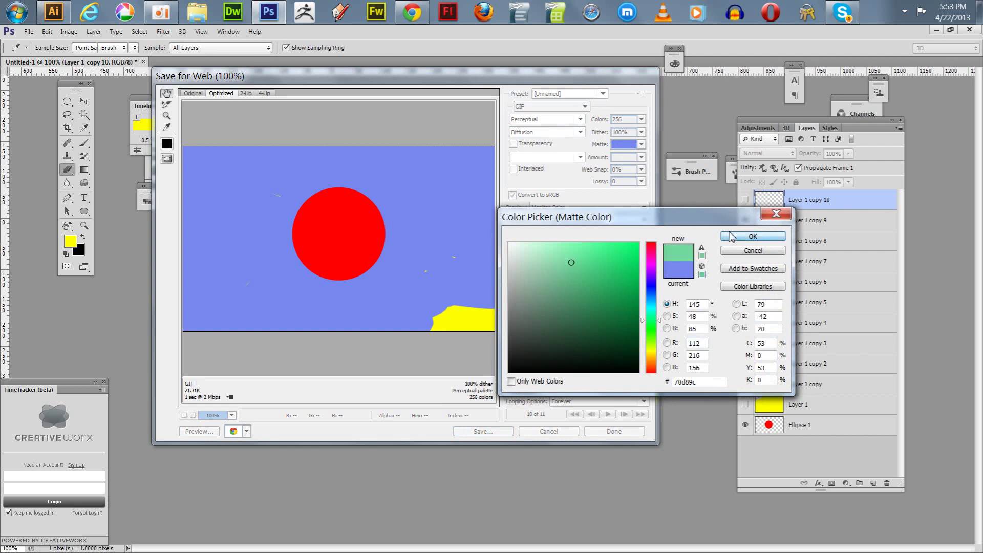
click(752, 236)
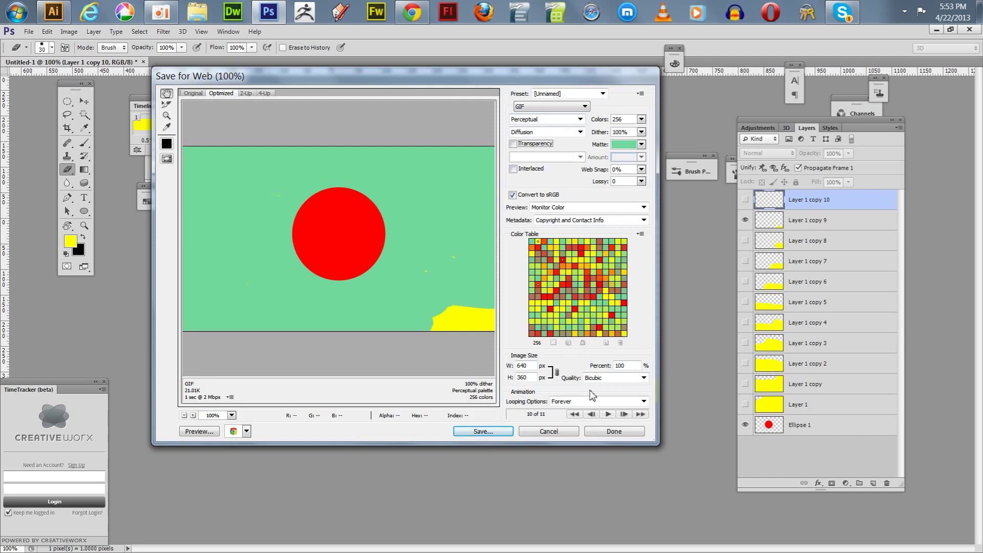
Step: Play the 11-frame animation preview, then finish with Done to keep the GIF settings
click(608, 414)
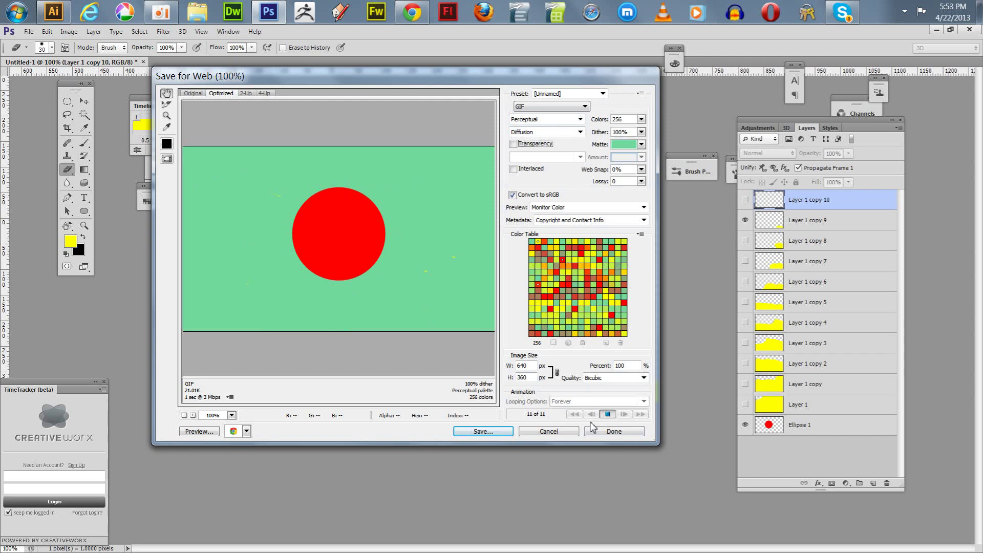
click(604, 435)
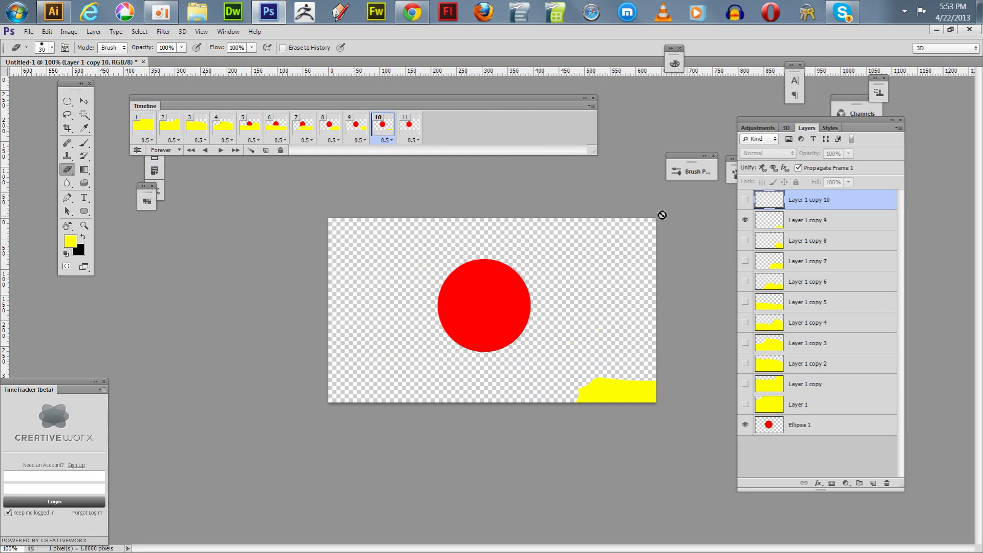
Step: Save the document as Erase Animation Example.psd in Photoshop format, accepting the compatibility option
click(29, 31)
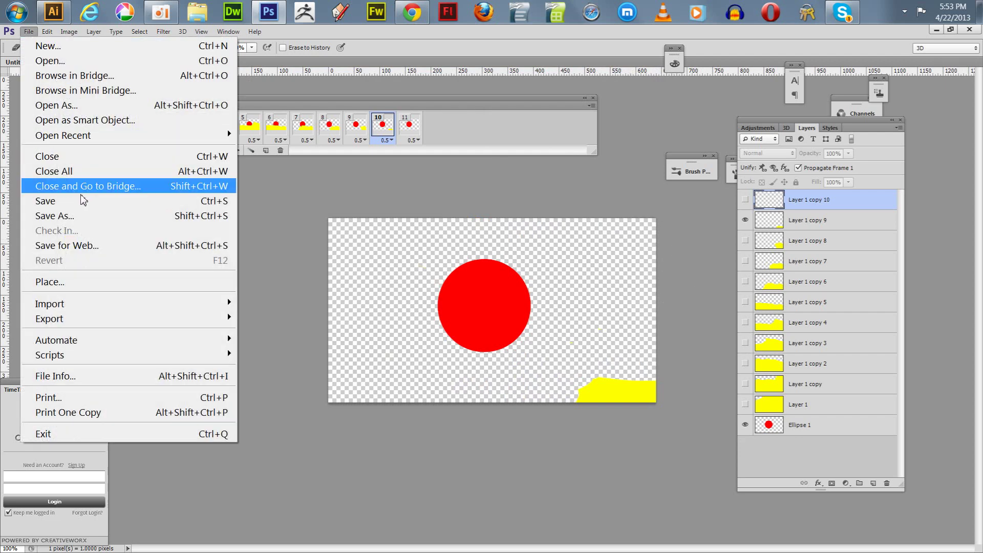
click(82, 216)
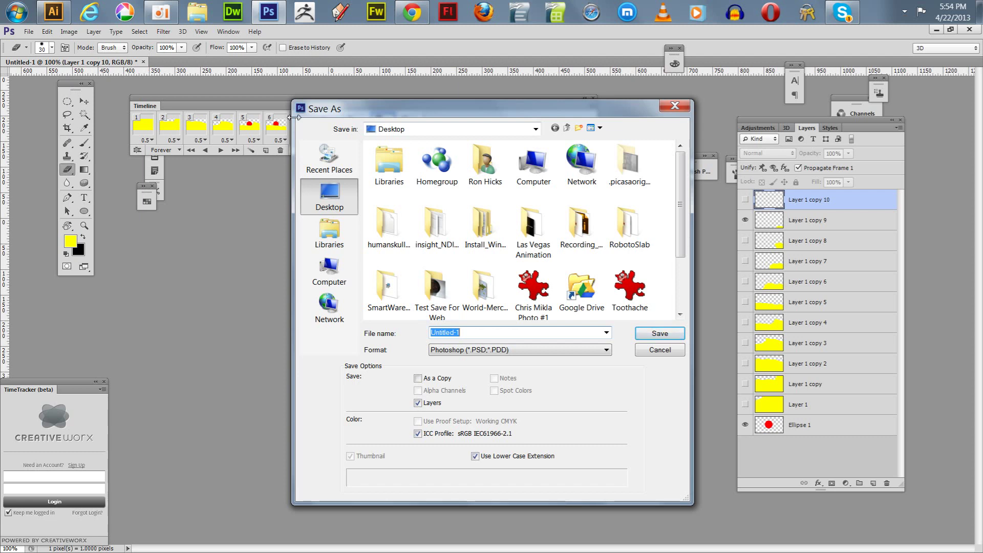
text(Ea)
text(ase Animation Examp)
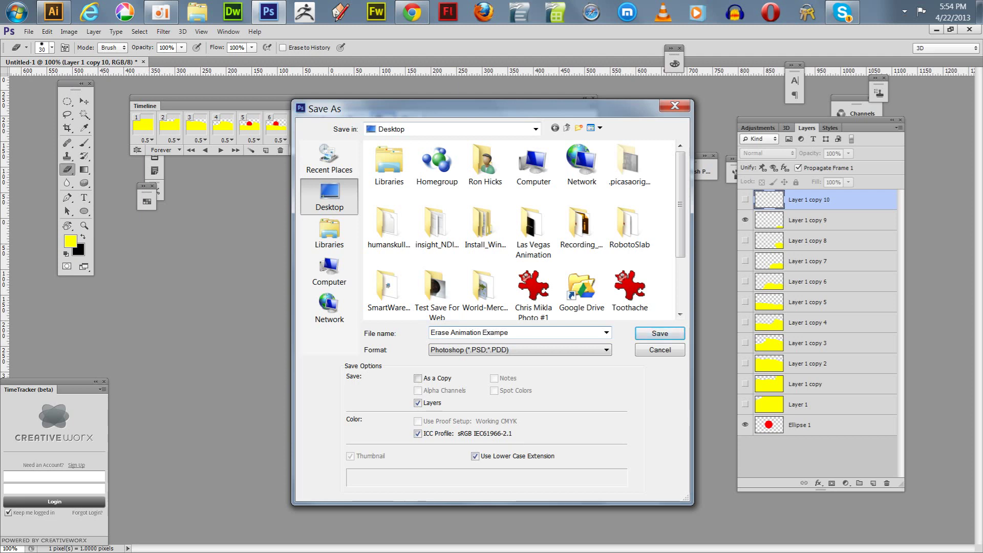
key(Return)
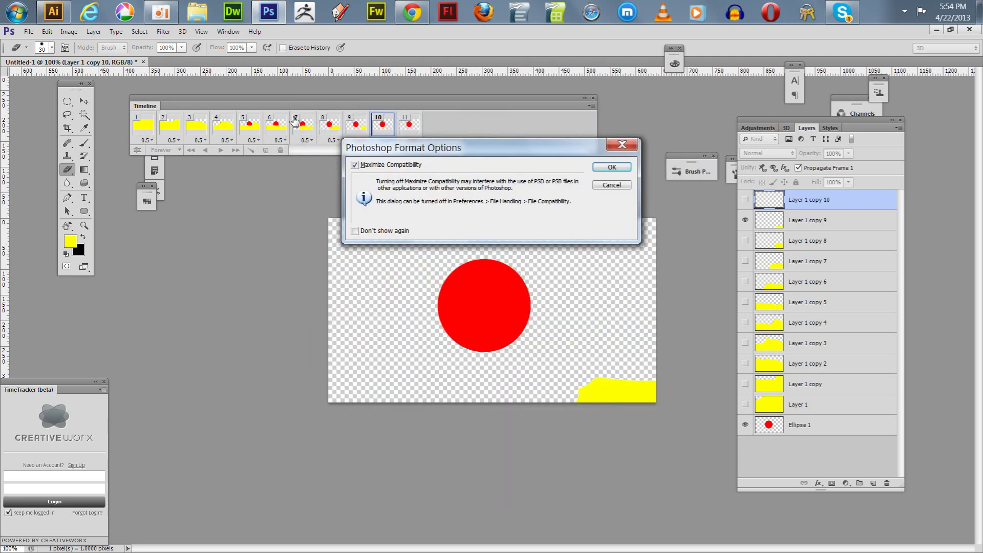
click(611, 169)
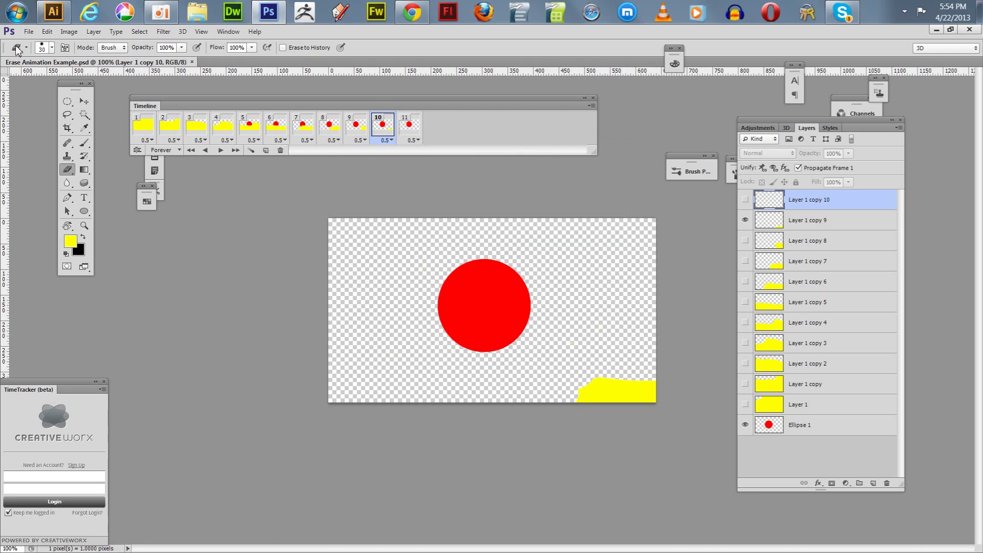
Step: Export the animation from Save for Web as the GIF Erase-Animation-Example in Web Grabs
click(28, 33)
click(29, 32)
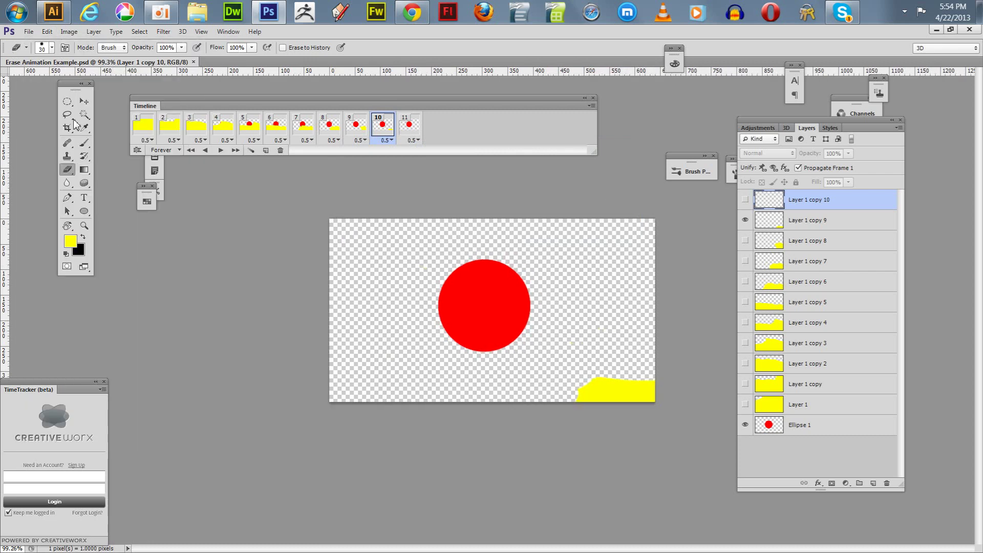
click(28, 33)
click(82, 246)
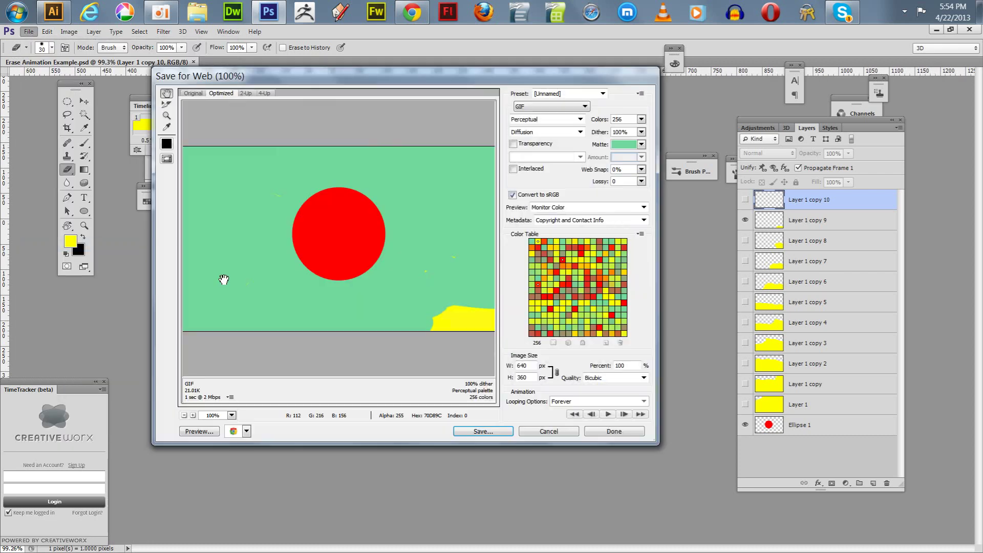
click(483, 432)
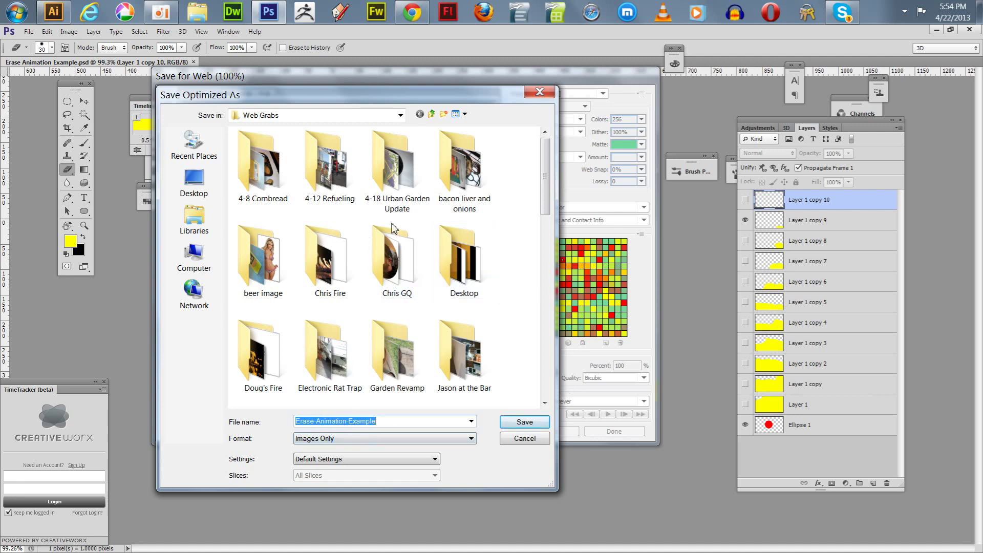
click(512, 422)
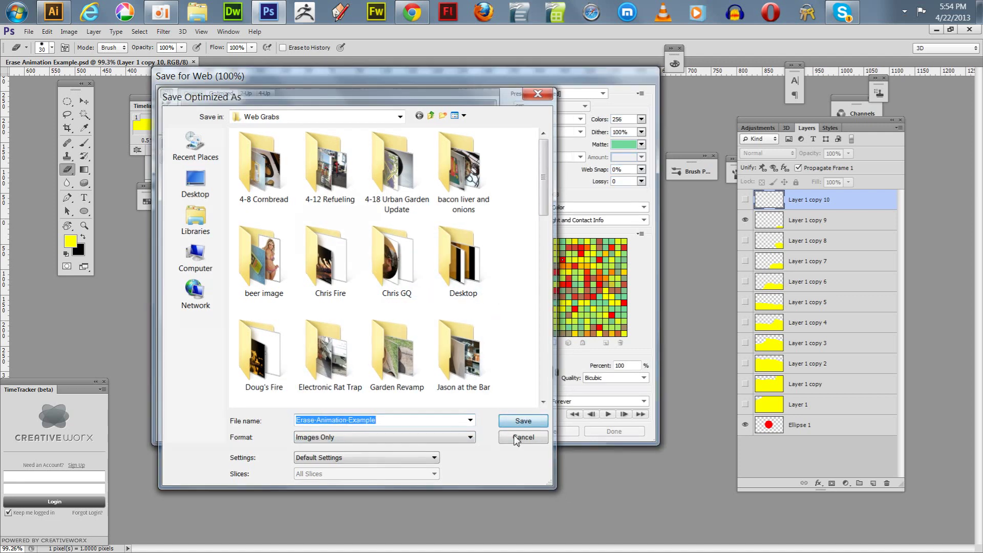